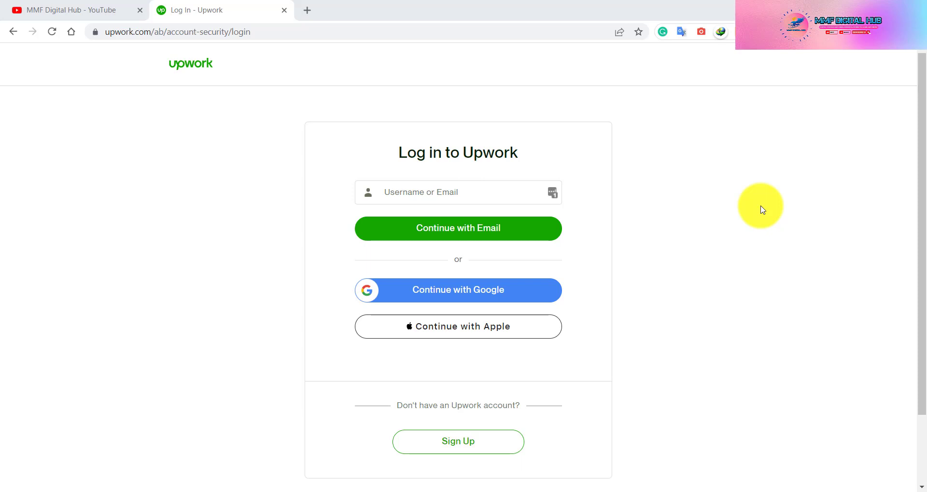
# - Go to Upwork's sign-up page, enter the user's Gmail address as the account email, and continue
pyautogui.click(147, 32)
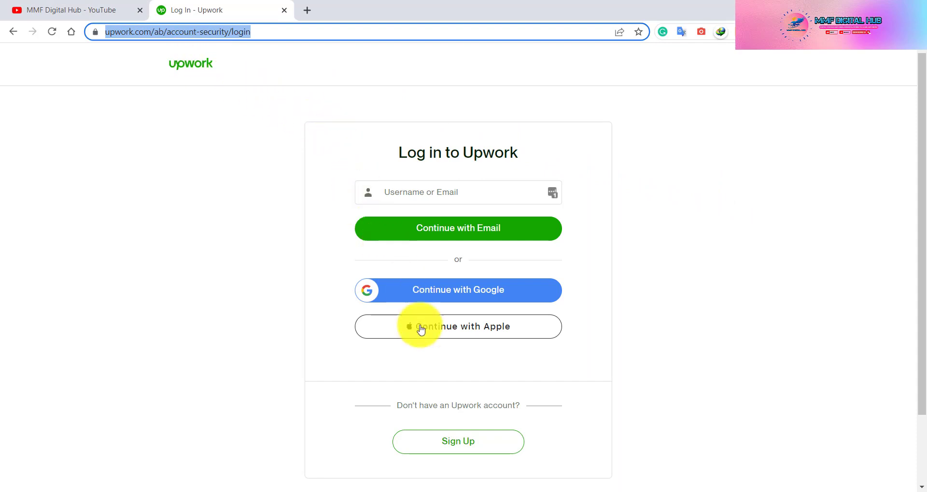
pyautogui.click(471, 441)
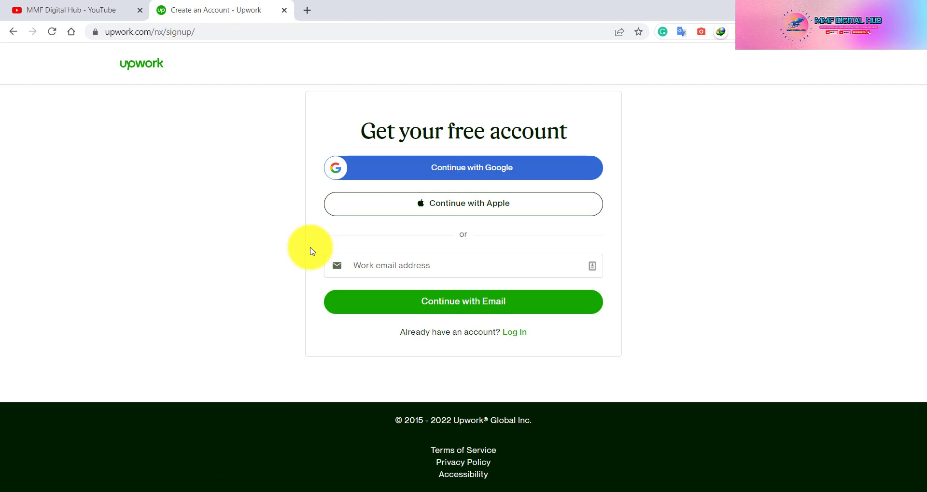
pyautogui.click(413, 268)
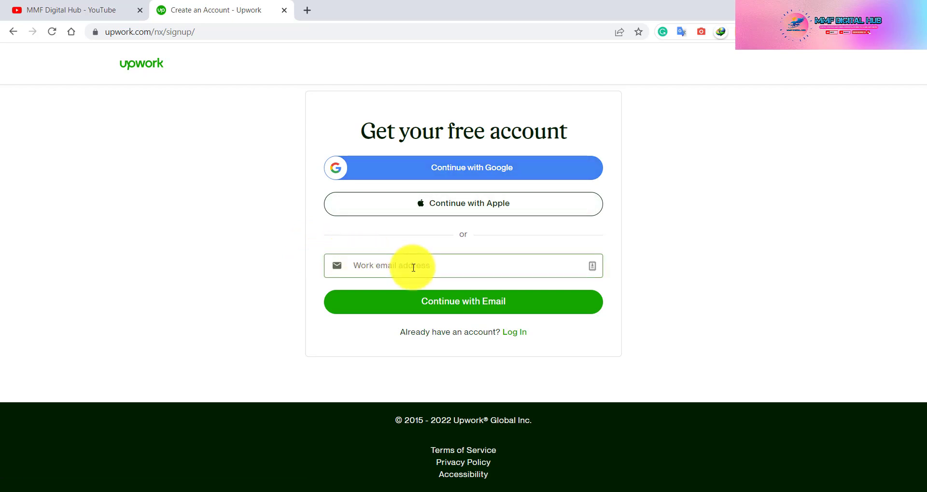
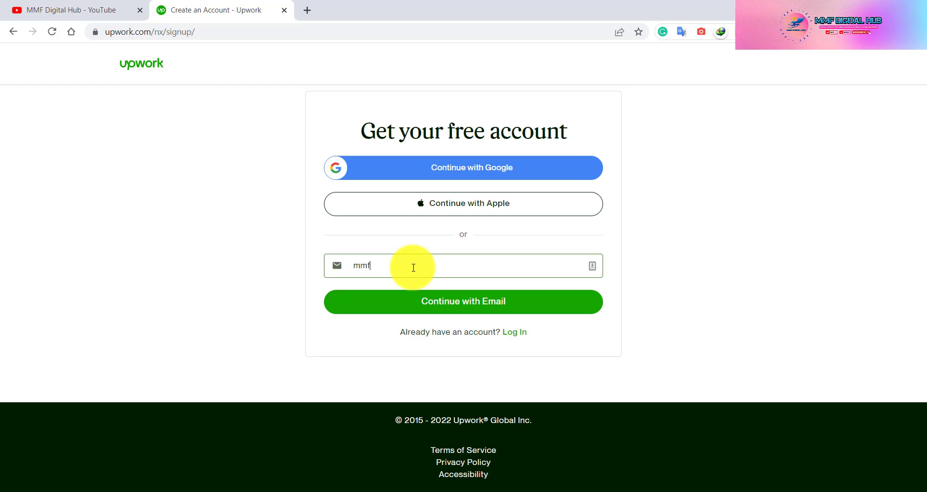
pyautogui.click(467, 305)
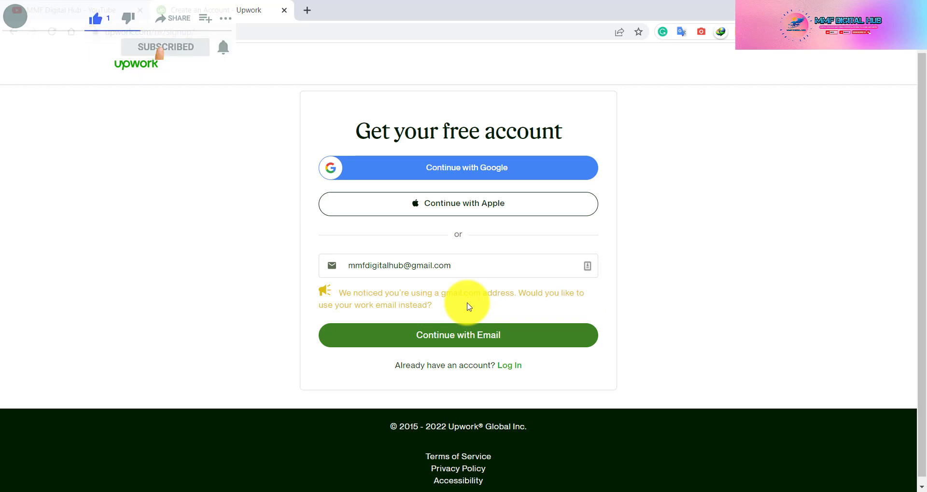
# - Past the Gmail notice, fill in the first name, last name and account password
pyautogui.click(470, 334)
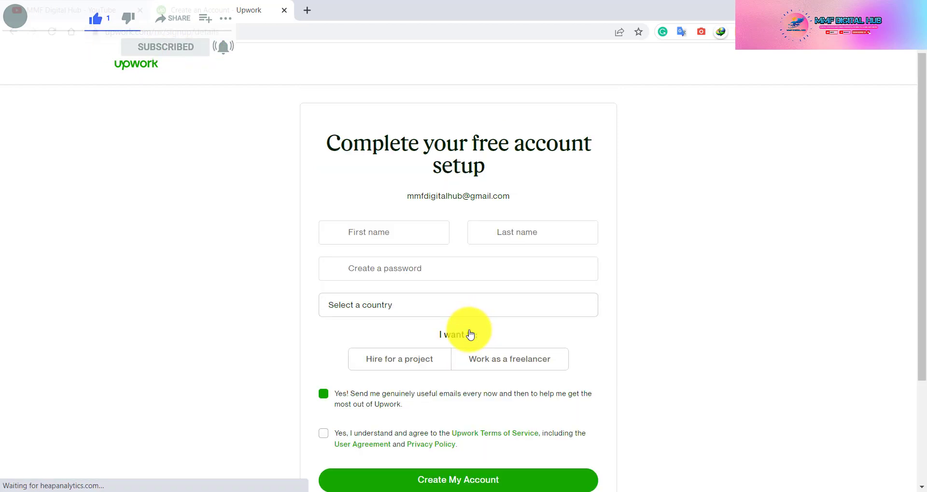
pyautogui.click(386, 232)
pyautogui.write('MMF ')
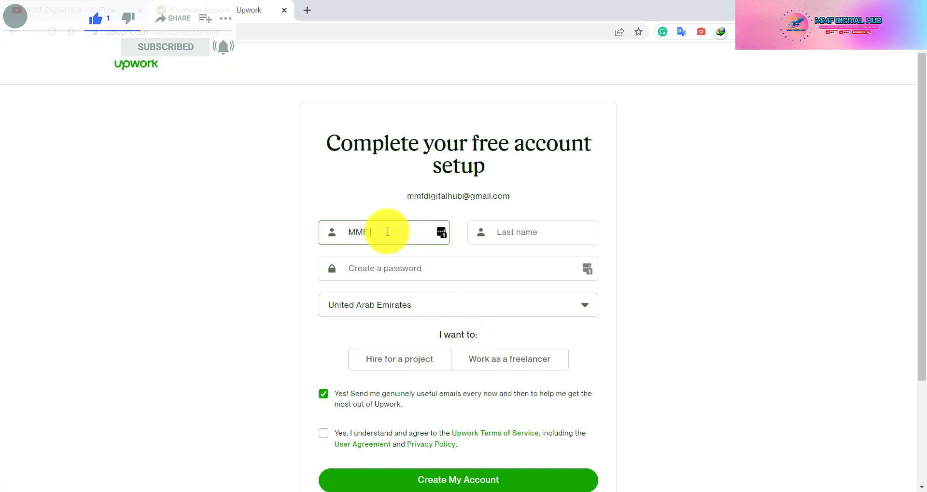
pyautogui.write('D')
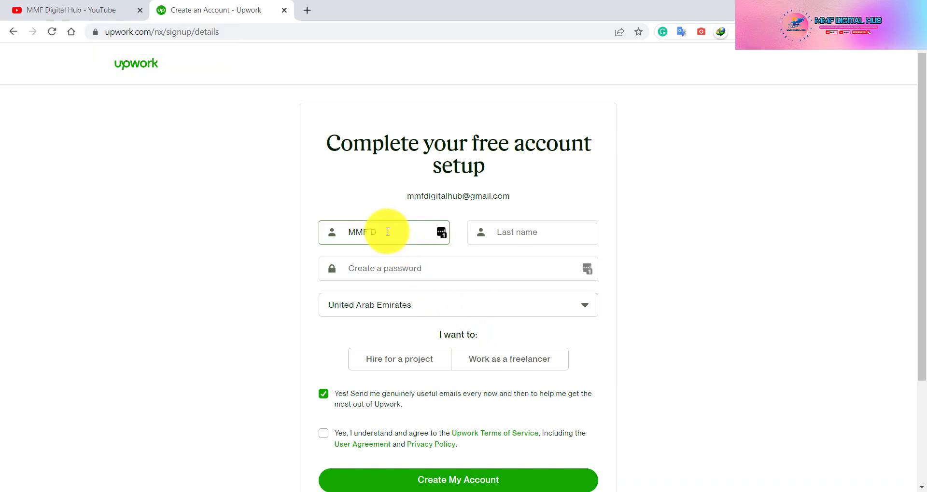
pyautogui.write('igi')
pyautogui.press('BackSpace')
pyautogui.press('BackSpace')
pyautogui.press('BackSpace')
pyautogui.press('BackSpace')
pyautogui.press('BackSpace')
pyautogui.press('Tab')
pyautogui.write('Di')
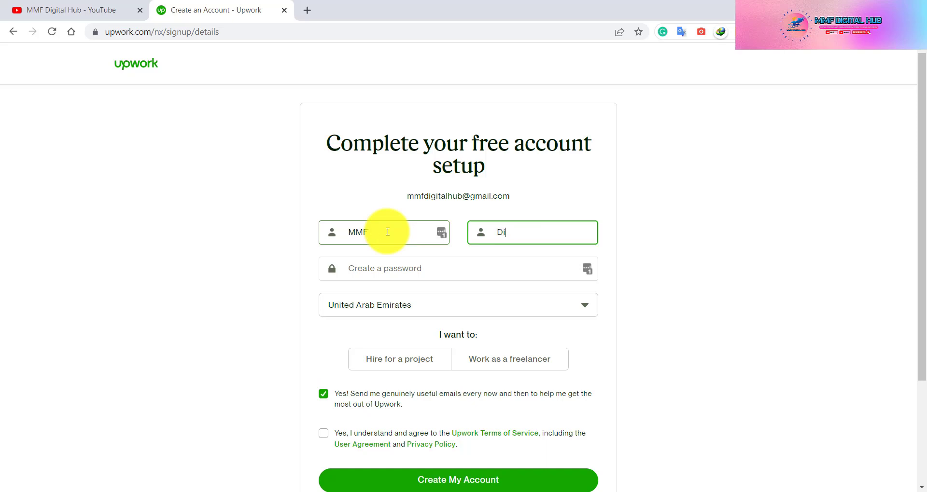
pyautogui.write('gial')
pyautogui.press('Tab')
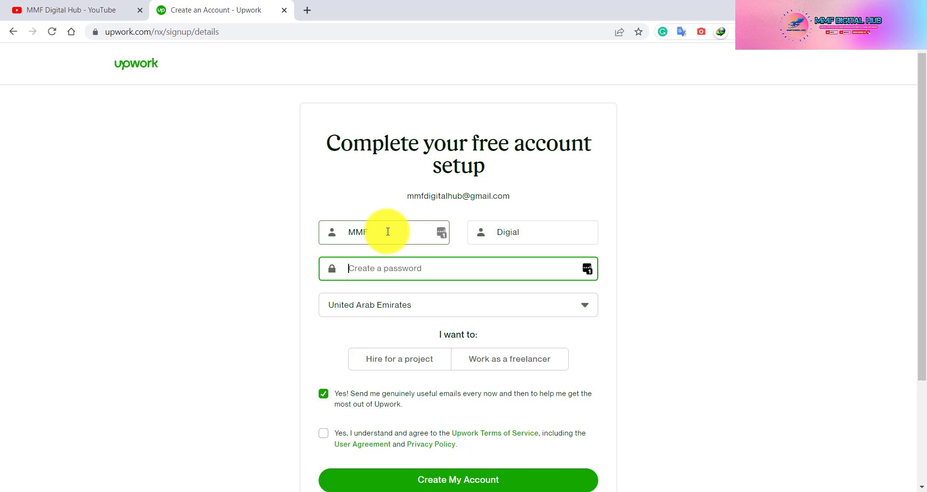
pyautogui.write('•••••••••••••••••••••••')
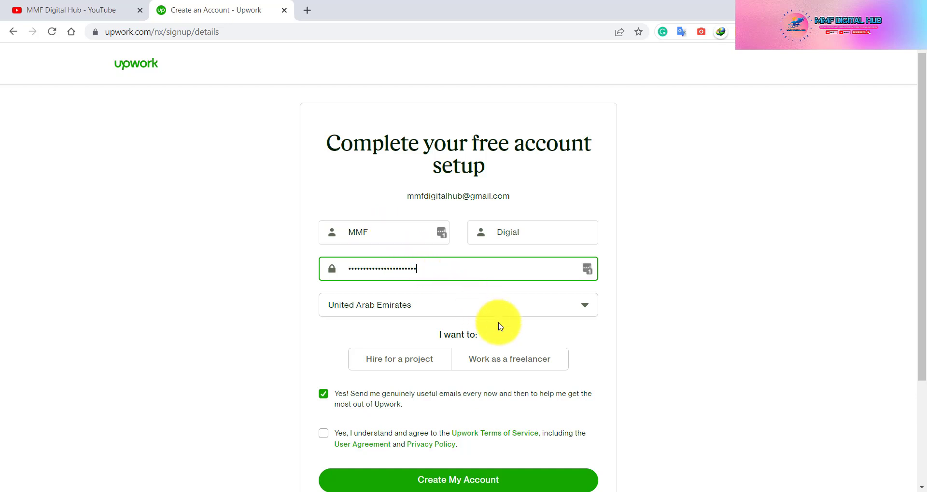
# - Keep United Arab Emirates as the country, choose to work as a freelancer, accept the terms, and submit
pyautogui.scroll(-2, 497, 321)
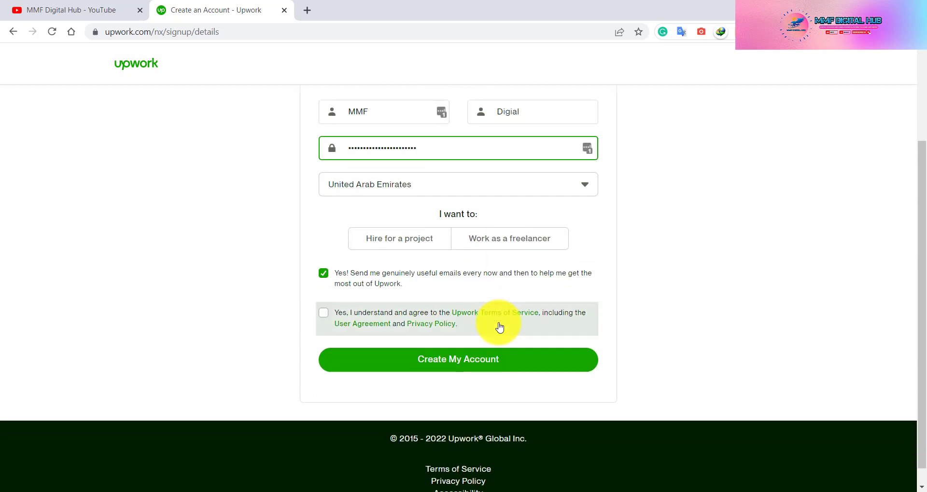
pyautogui.click(459, 187)
pyautogui.click(578, 188)
pyautogui.click(578, 189)
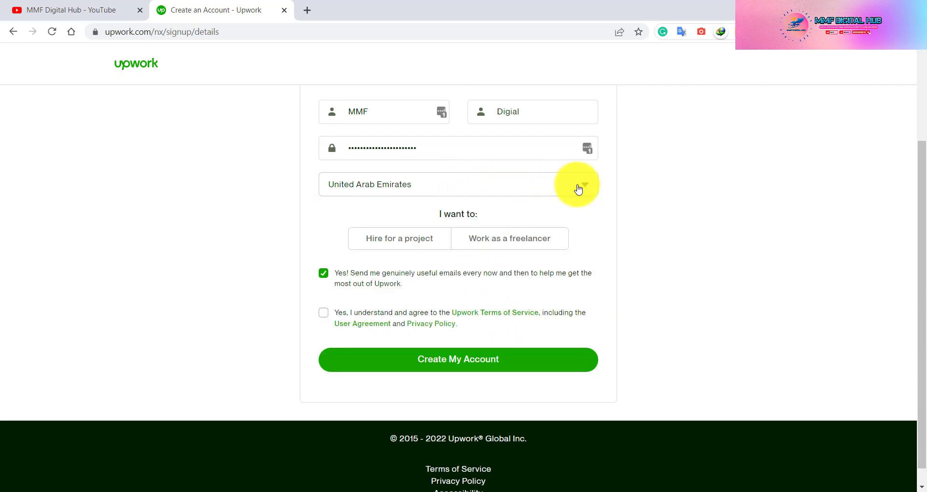
pyautogui.click(507, 247)
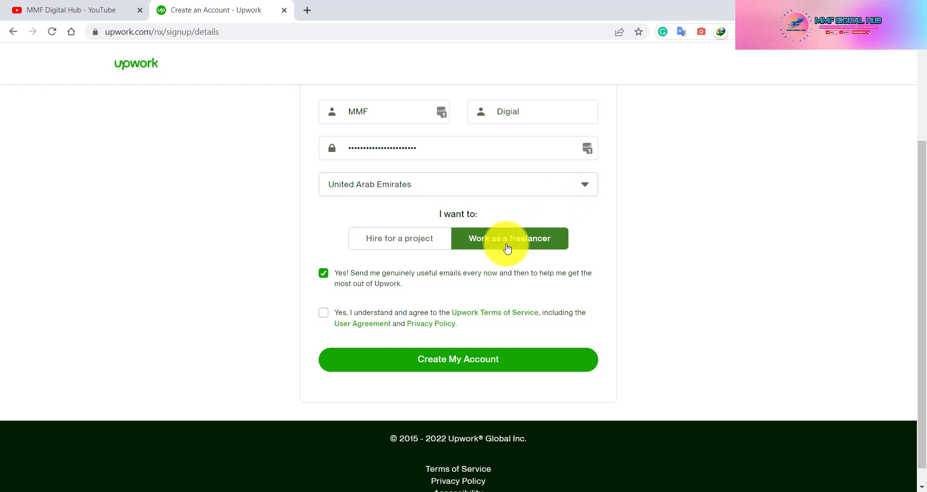
pyautogui.click(507, 247)
pyautogui.click(495, 242)
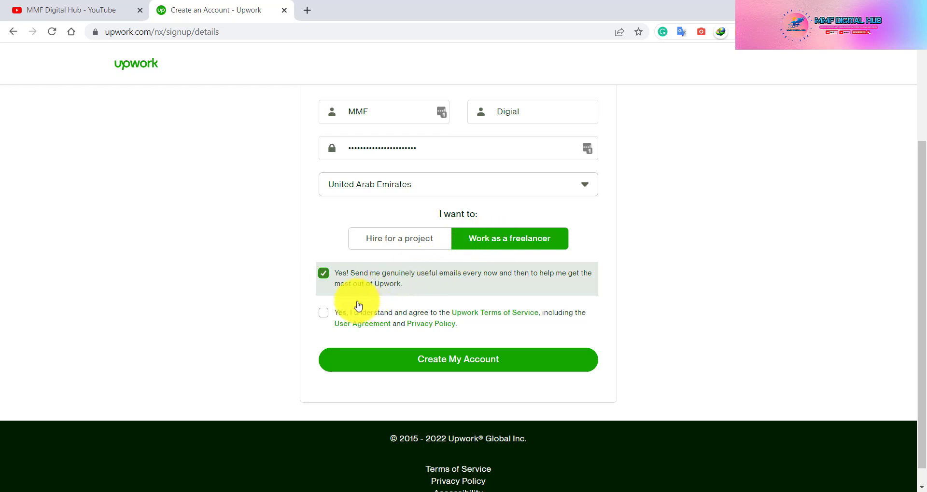
pyautogui.click(323, 314)
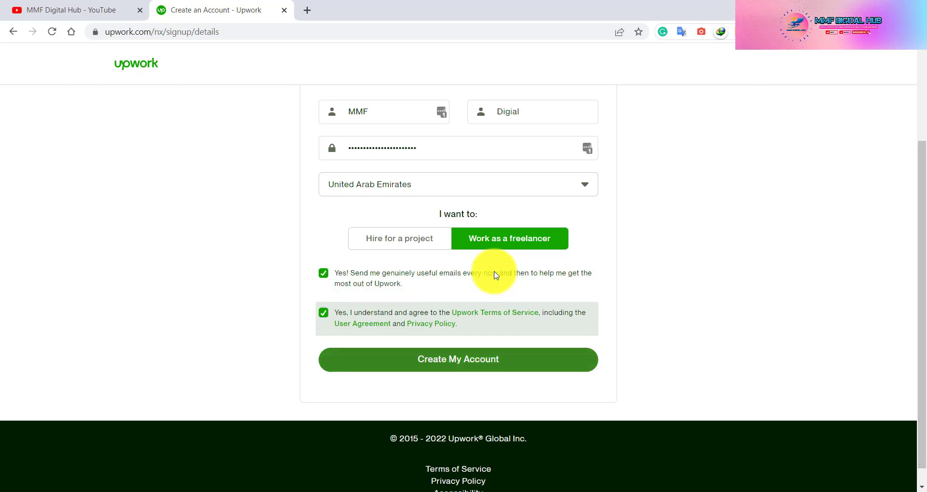
pyautogui.click(461, 358)
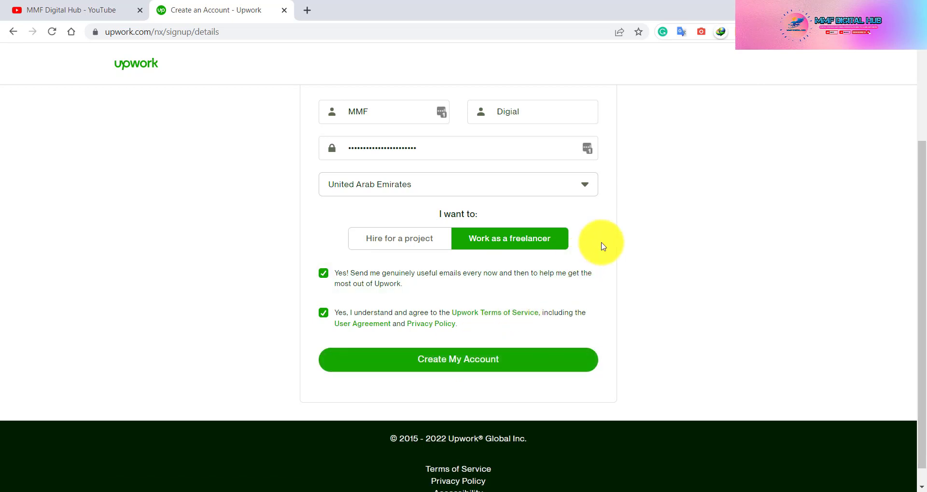
pyautogui.click(441, 359)
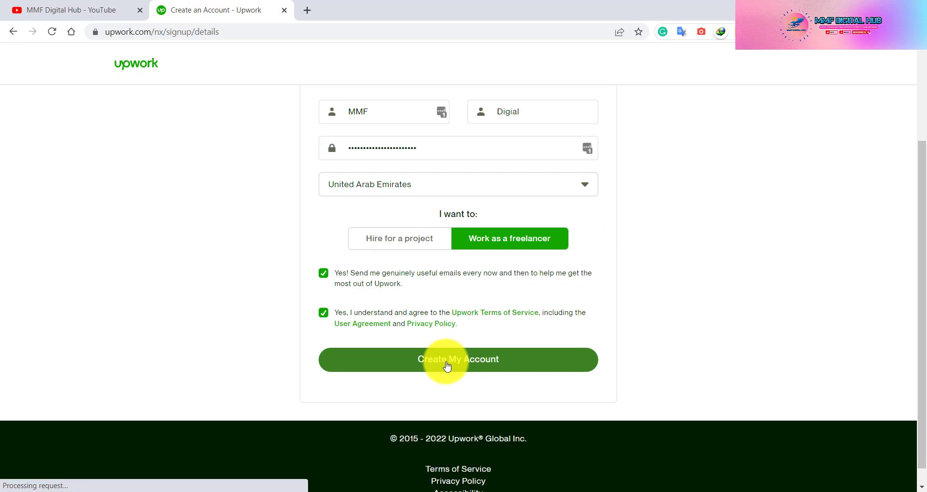
pyautogui.scroll(3, 637, 318)
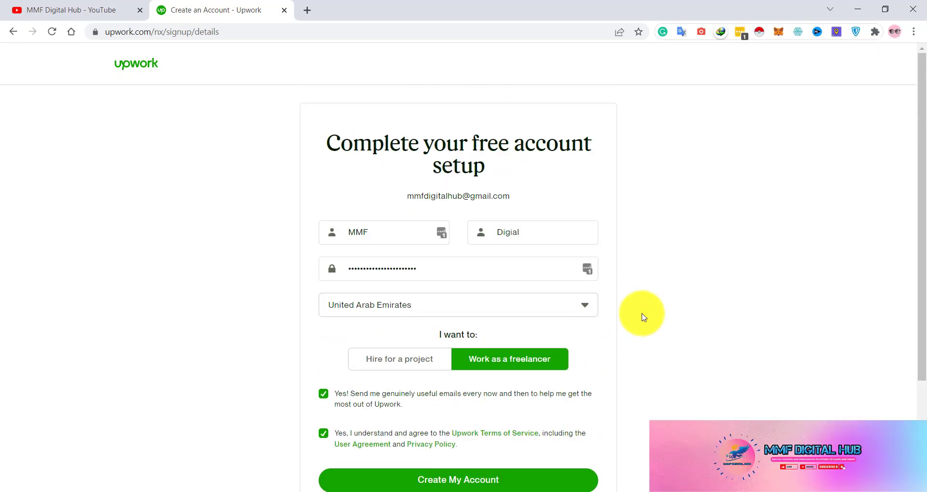
# - Create the account, add the Upwork login to LastPass, and wait for the Verify your email page
pyautogui.scroll(-1, 642, 317)
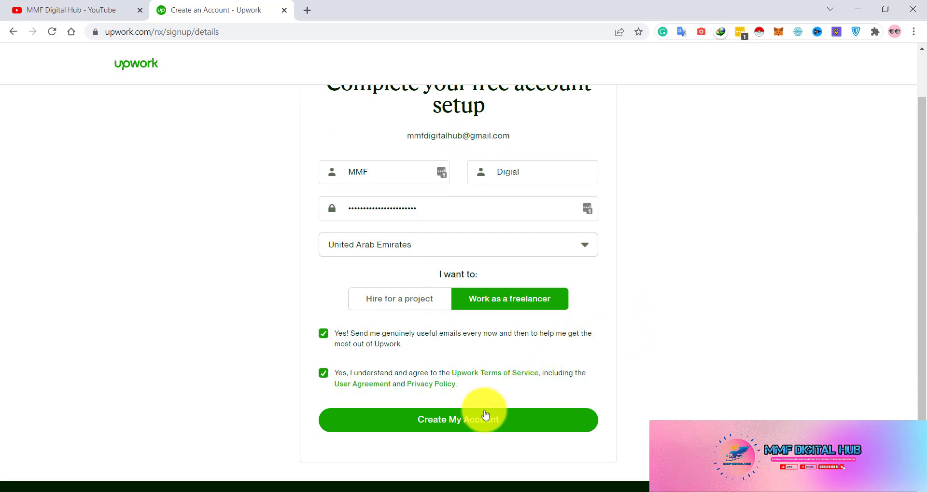
pyautogui.click(472, 423)
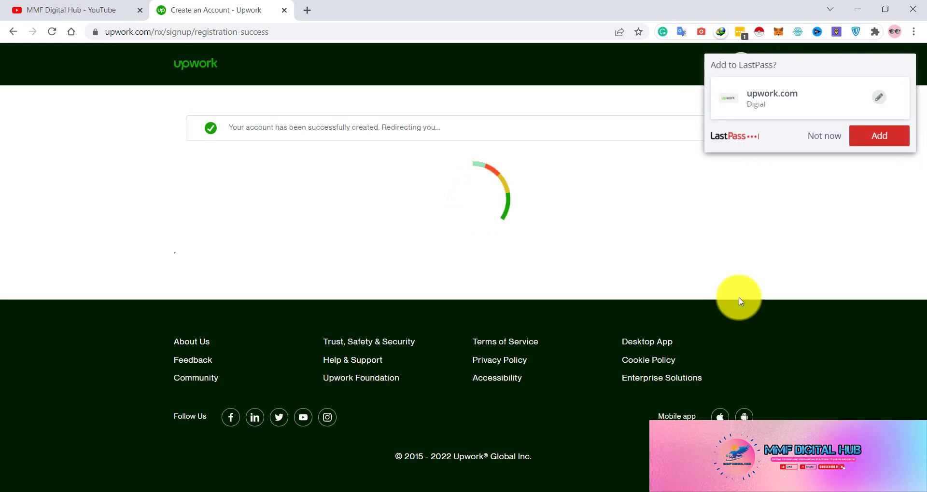
pyautogui.click(874, 137)
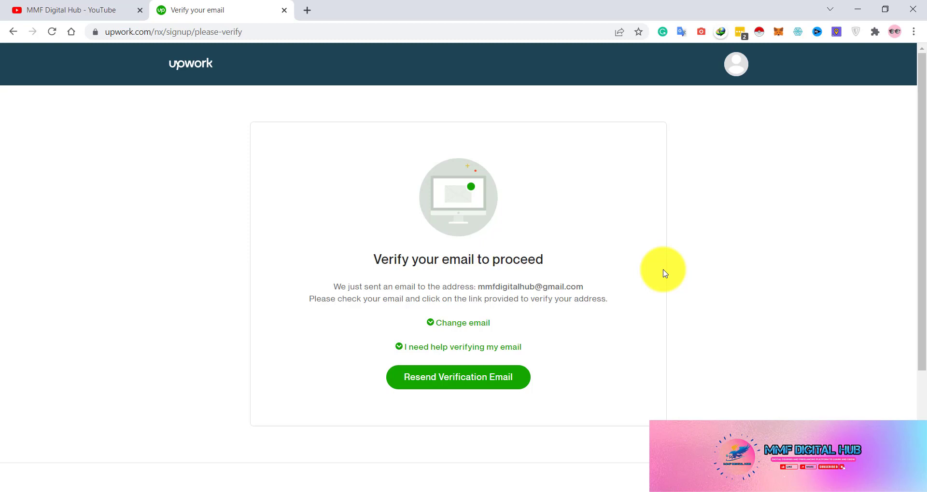
pyautogui.scroll(-2, 663, 273)
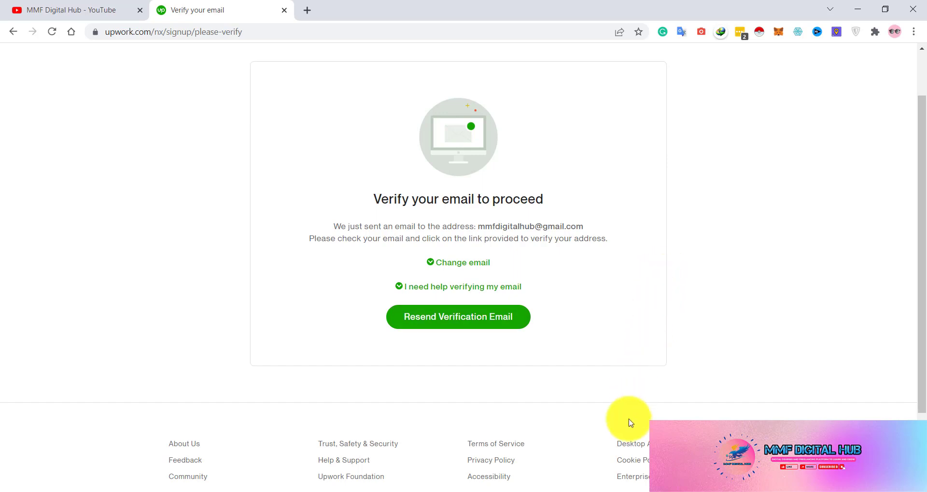
pyautogui.click(608, 491)
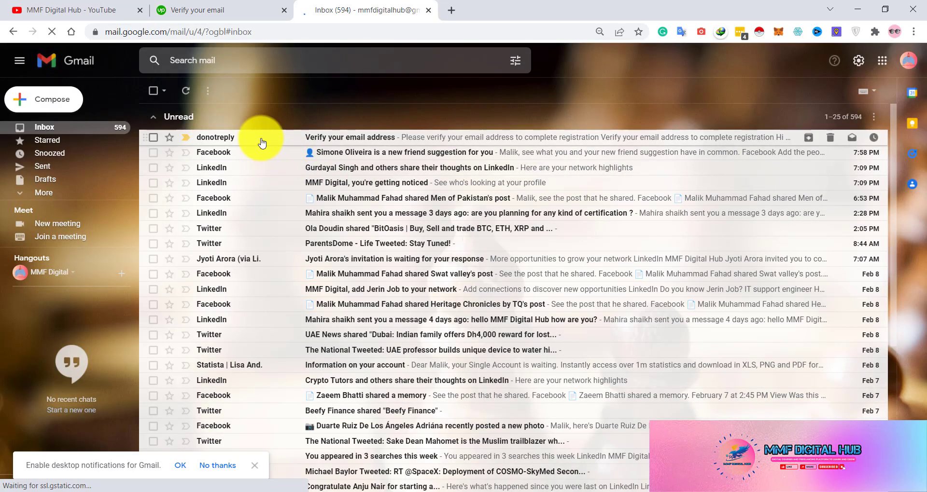
# - Open the 'Verify your email address' message in Gmail and confirm it with Verify Email
pyautogui.click(260, 141)
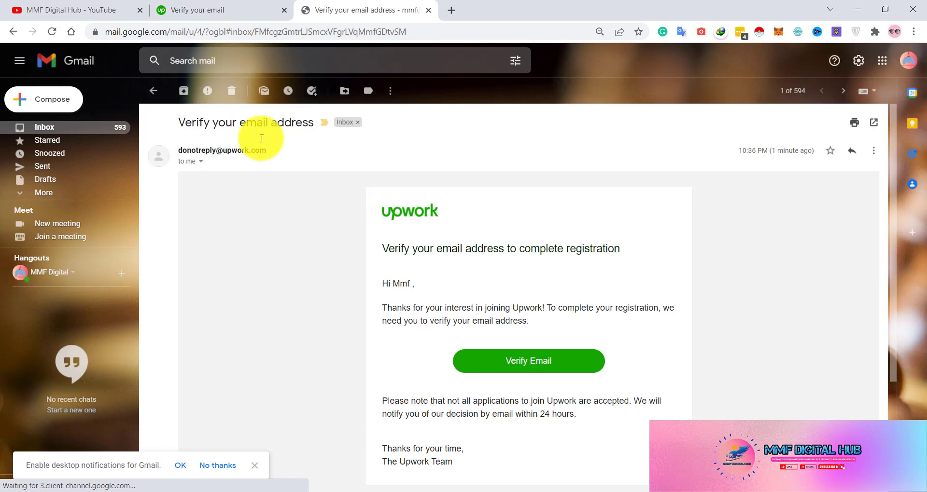
pyautogui.click(514, 360)
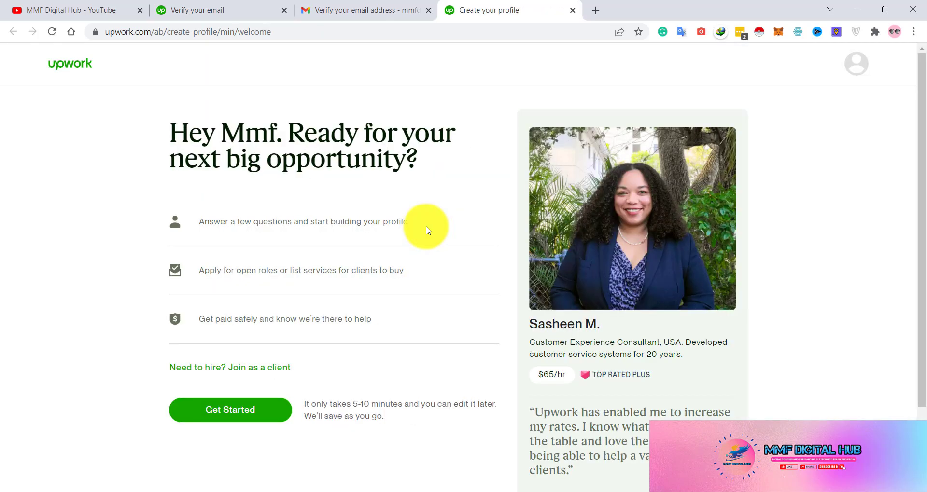
# - Start the freelancer profile and answer 'Nope: it's new to me' about freelancing experience
pyautogui.scroll(-2, 426, 230)
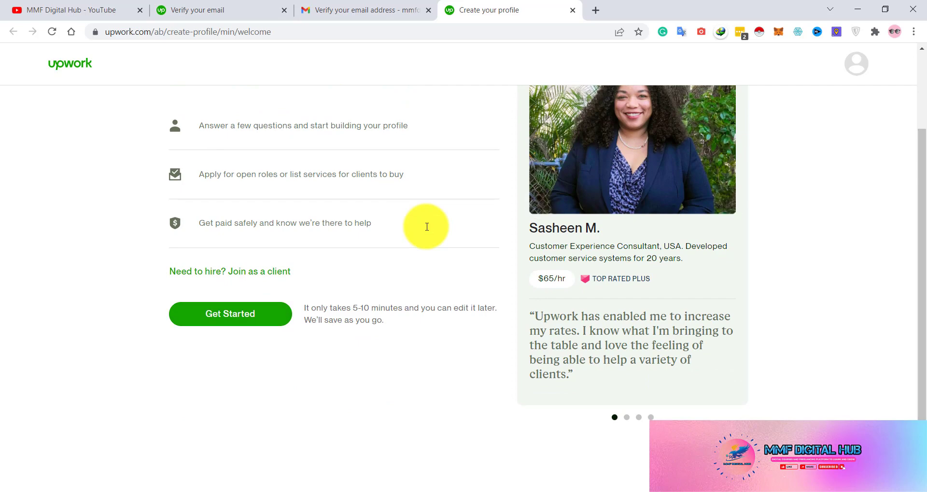
pyautogui.scroll(2, 425, 229)
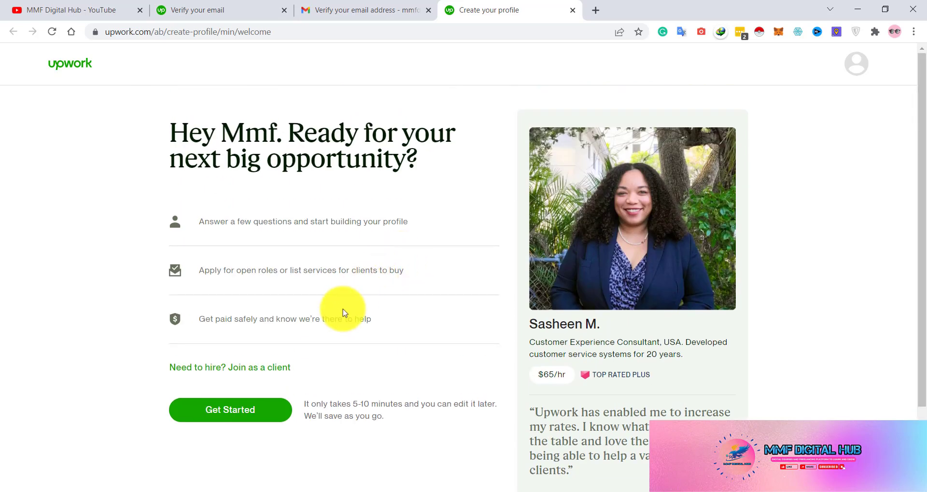
pyautogui.click(236, 419)
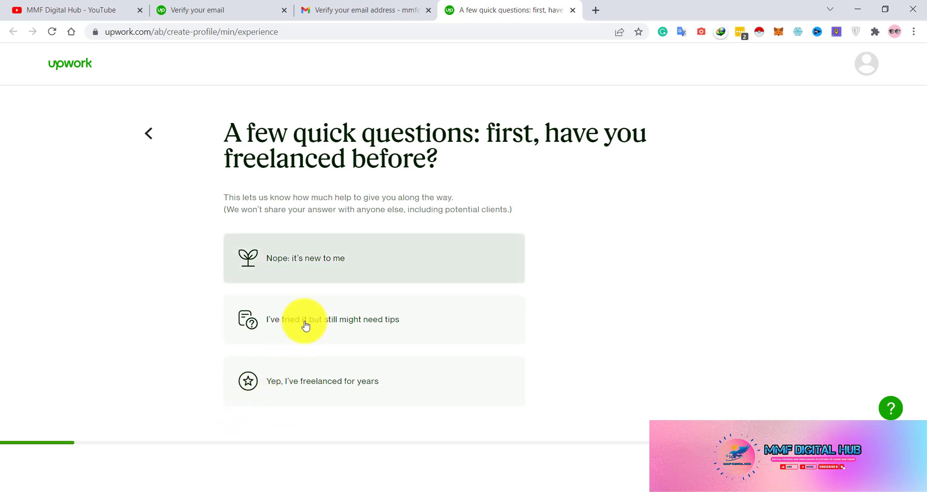
pyautogui.click(350, 258)
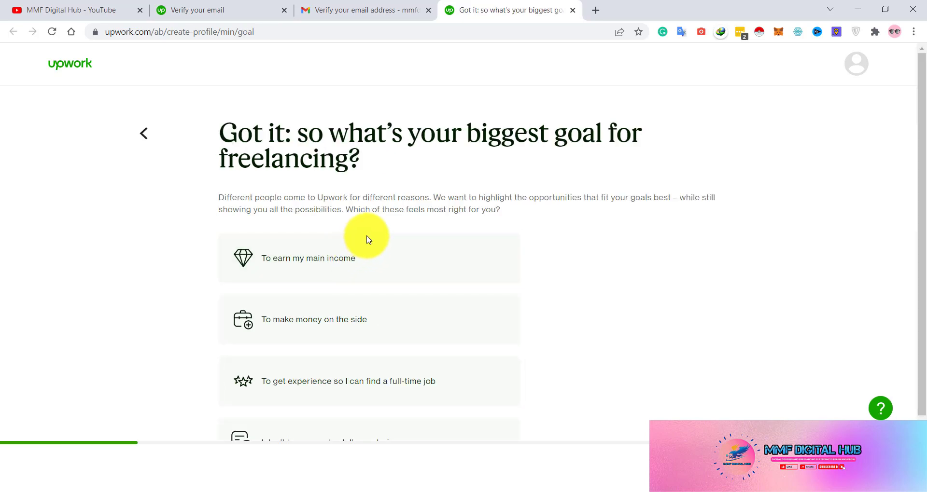
# - Skip the goal and work-preference questions, then choose Fill Out Manually (15 min)
pyautogui.scroll(-2, 367, 240)
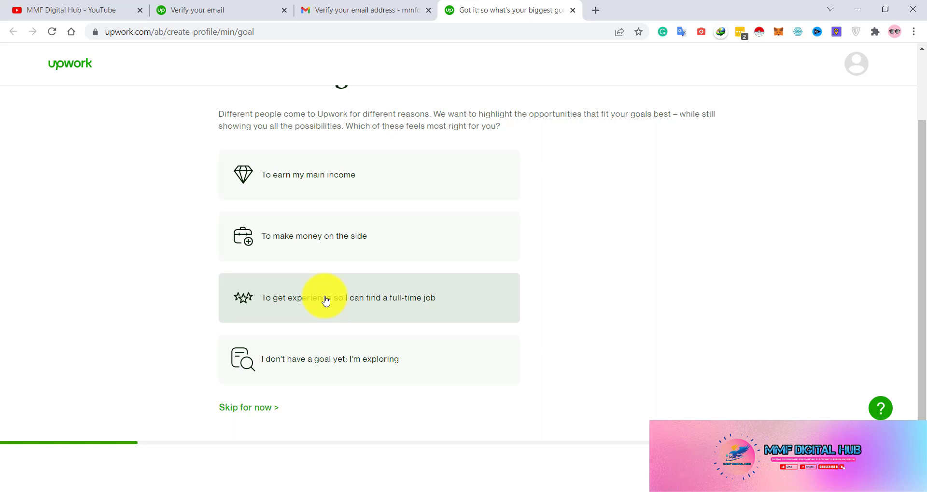
pyautogui.click(247, 407)
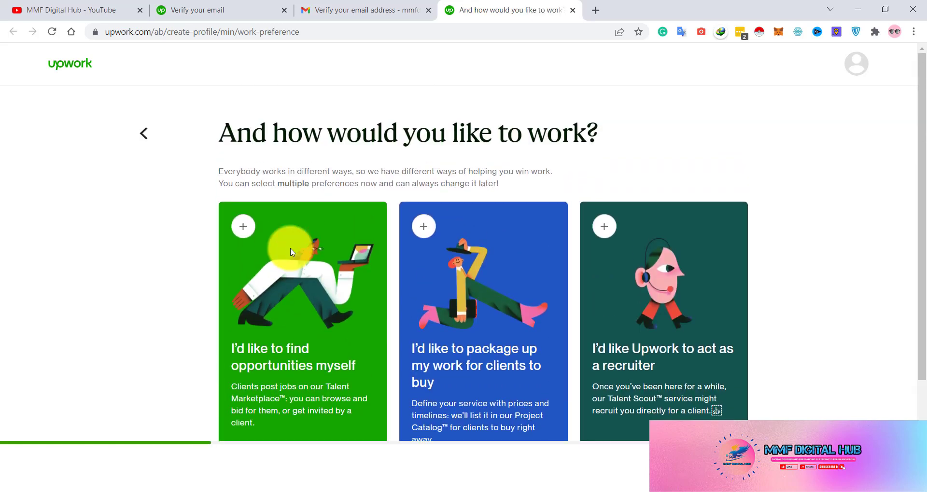
pyautogui.scroll(-3, 291, 252)
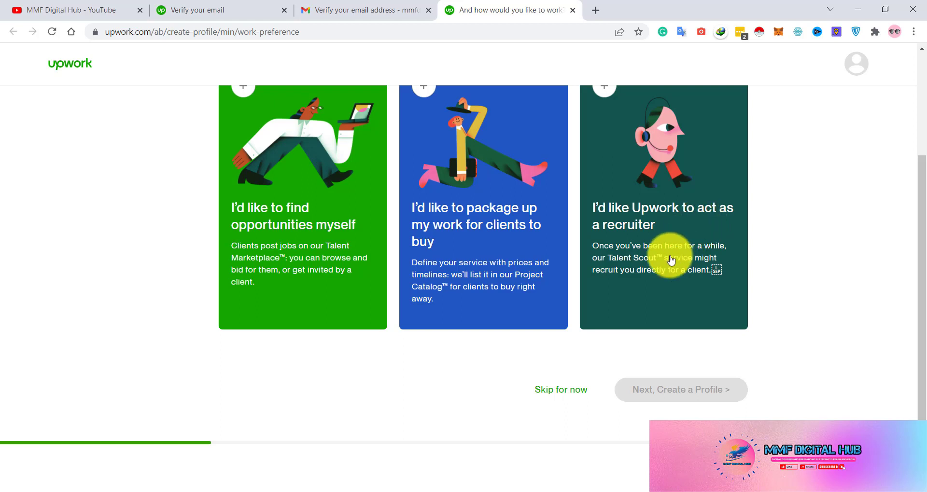
pyautogui.click(555, 392)
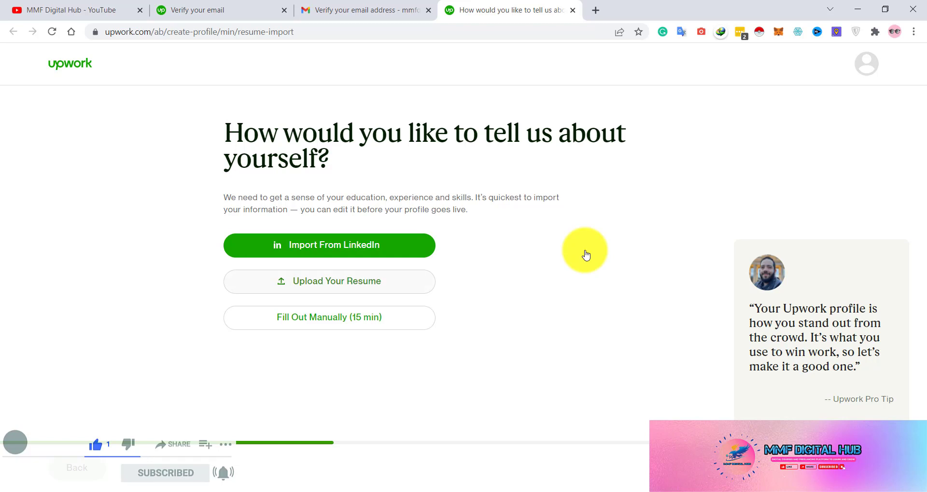
pyautogui.click(320, 317)
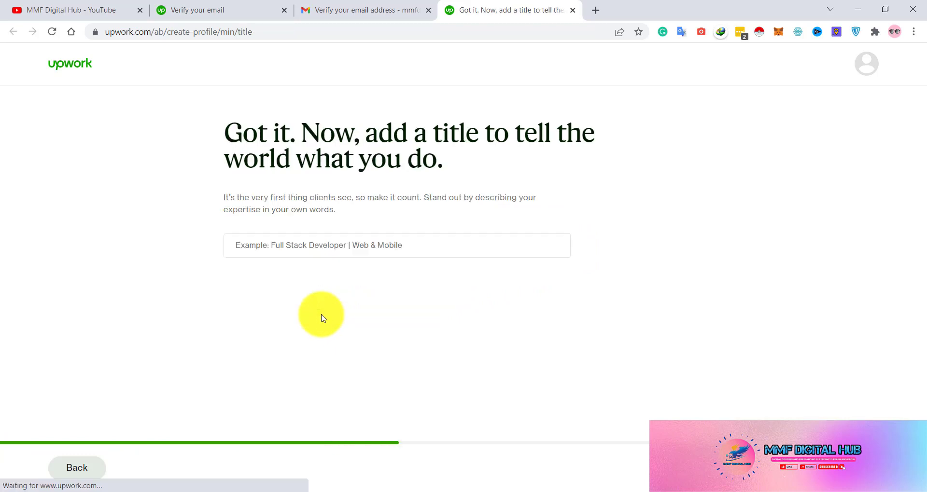
# - Enter 'Web Designer | Graphic Designer | Full Stack Developer' as the profile title and go to the next step
pyautogui.click(274, 242)
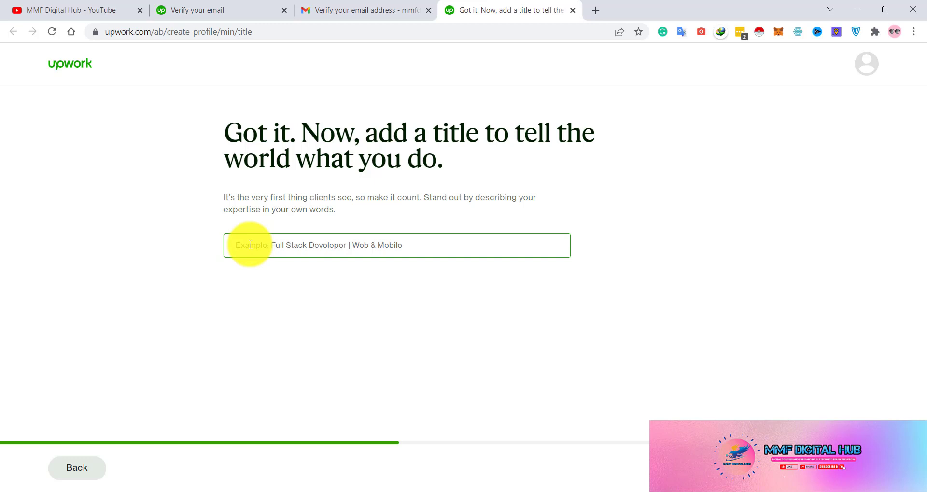
pyautogui.write('e')
pyautogui.press('BackSpace')
pyautogui.write('Web')
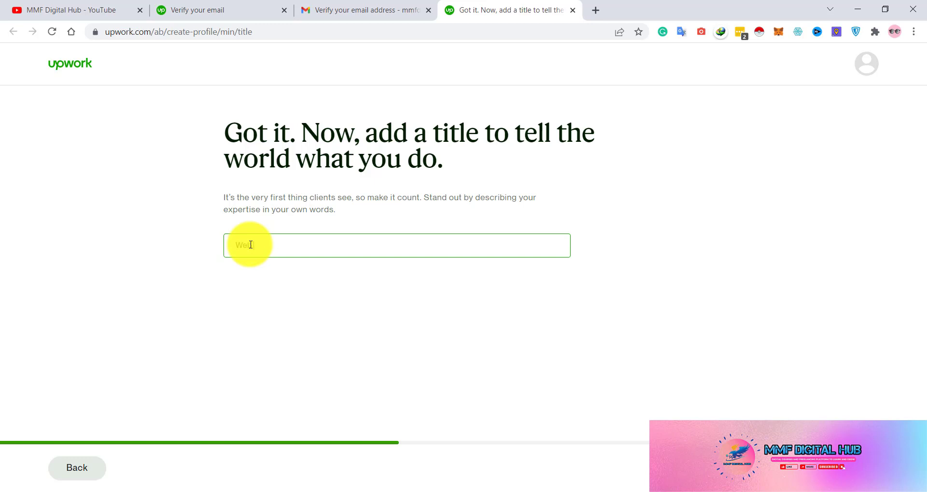
pyautogui.write(' Designer | Graphic Designer | Full ')
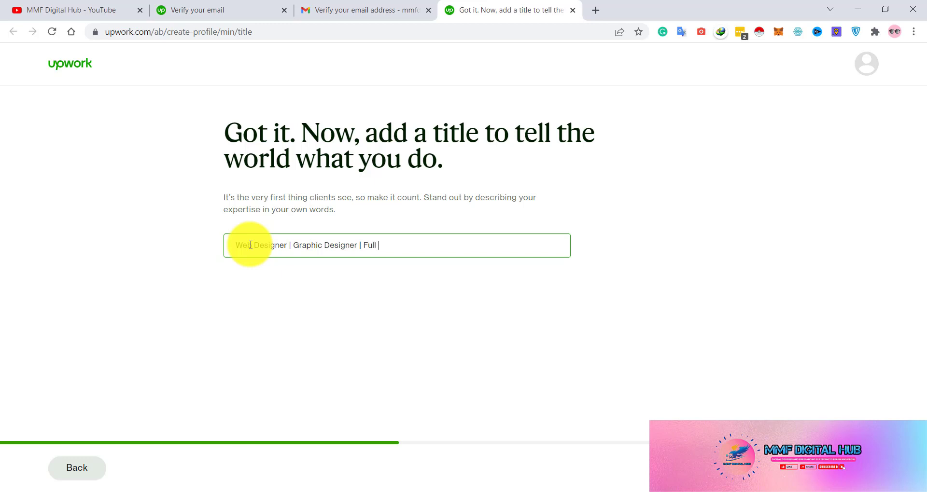
pyautogui.write('Stack Developer')
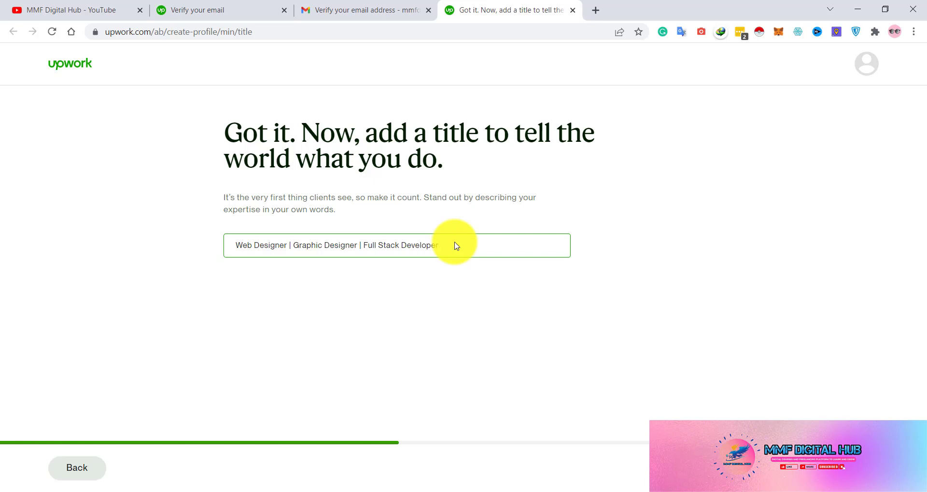
pyautogui.click(580, 321)
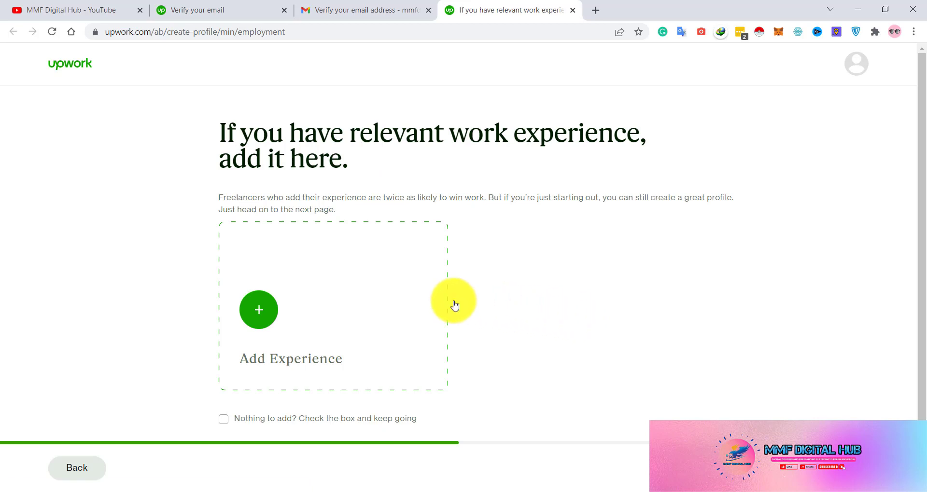
# - Tick 'Nothing to add?' for work experience and continue to education
pyautogui.scroll(-1, 292, 284)
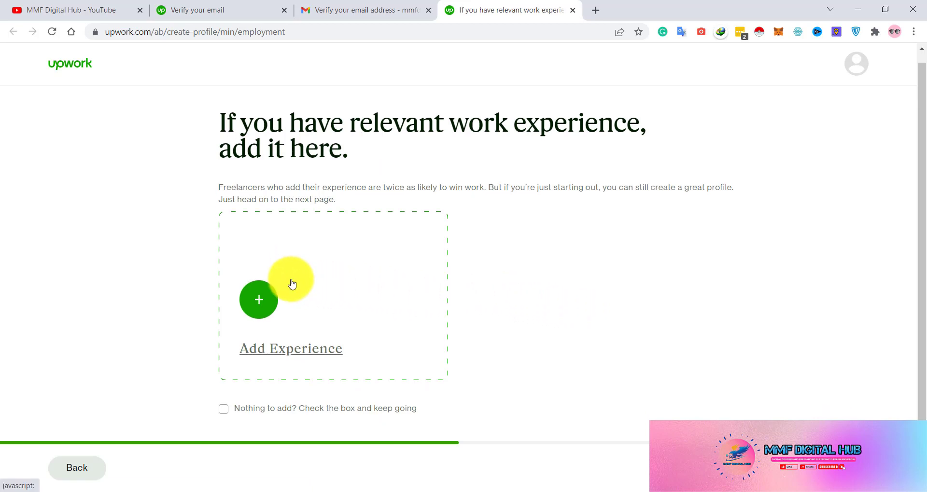
pyautogui.click(223, 411)
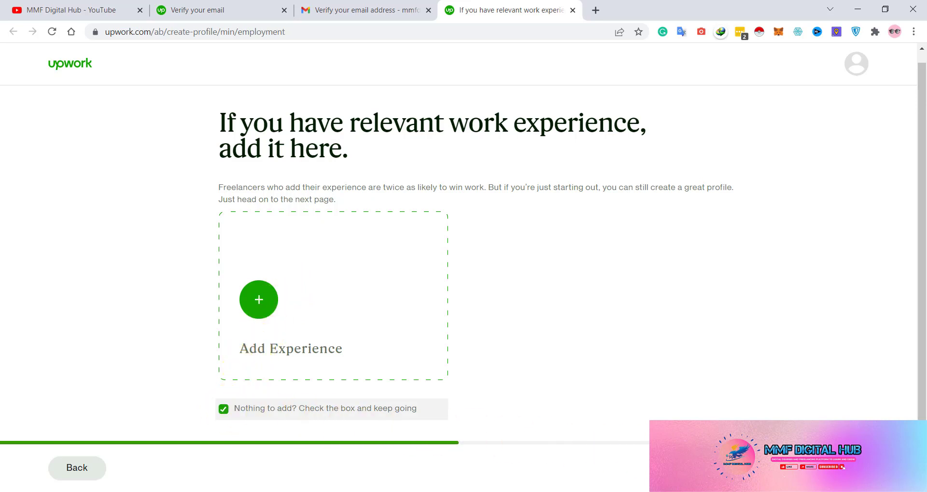
pyautogui.click(816, 469)
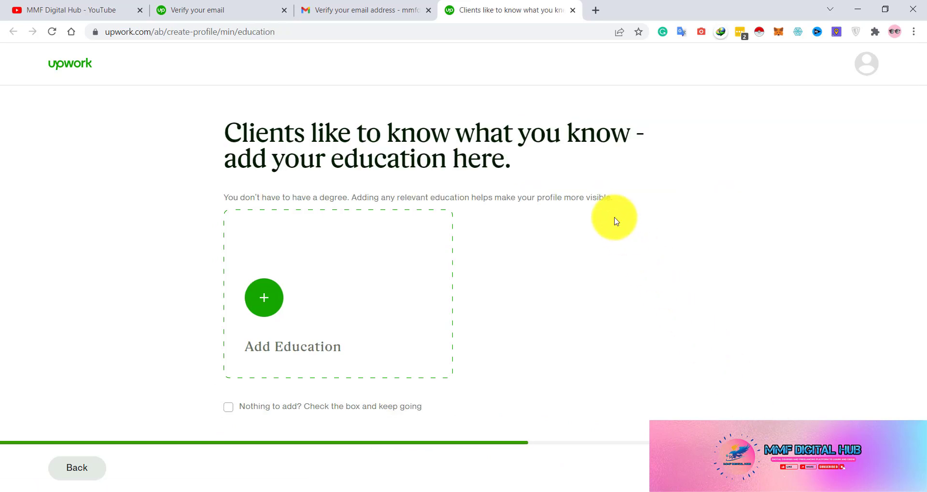
# - Close the Add Education form unused, tick 'Nothing to add?', and continue to languages
pyautogui.click(268, 295)
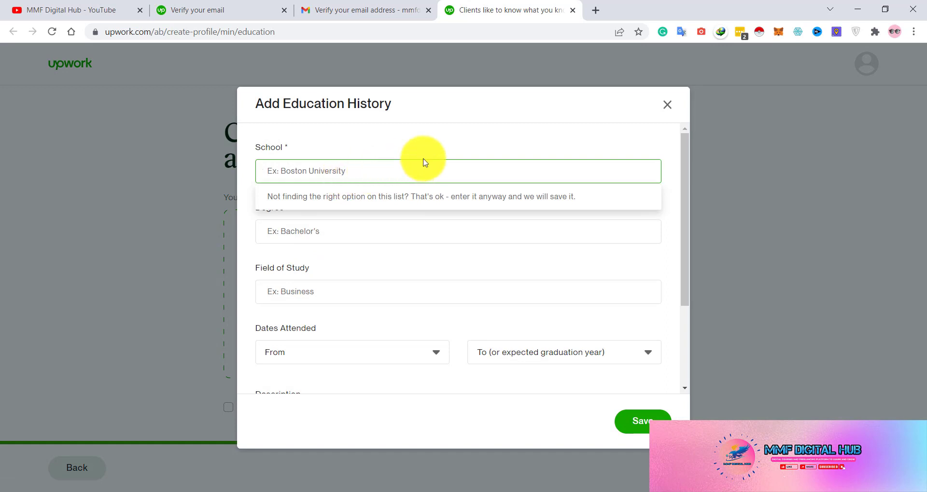
pyautogui.click(668, 105)
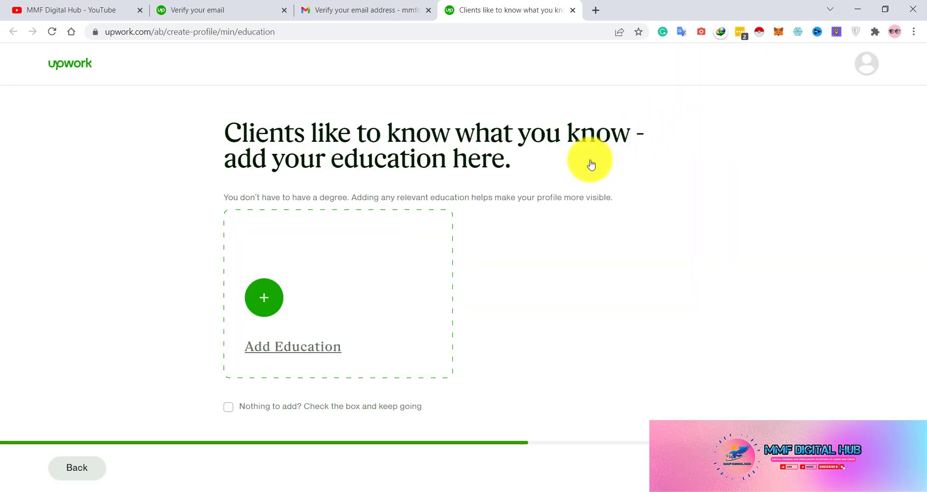
pyautogui.click(228, 408)
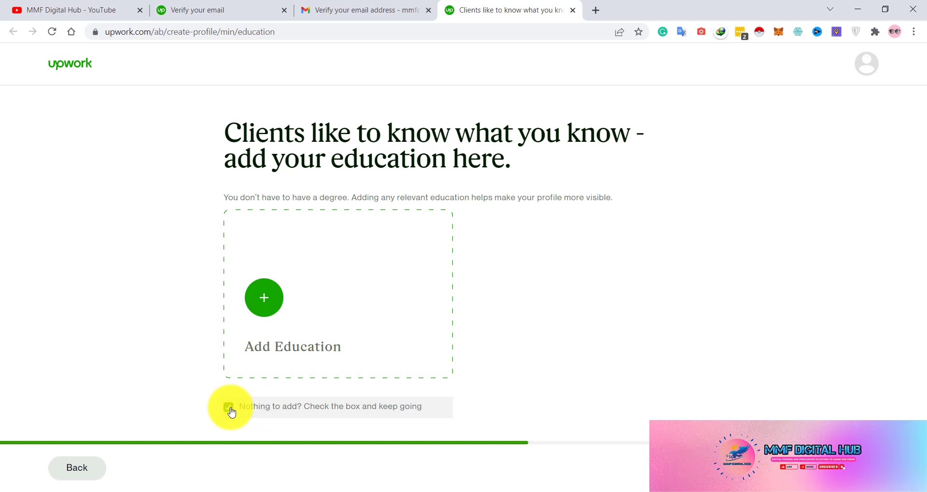
pyautogui.click(825, 468)
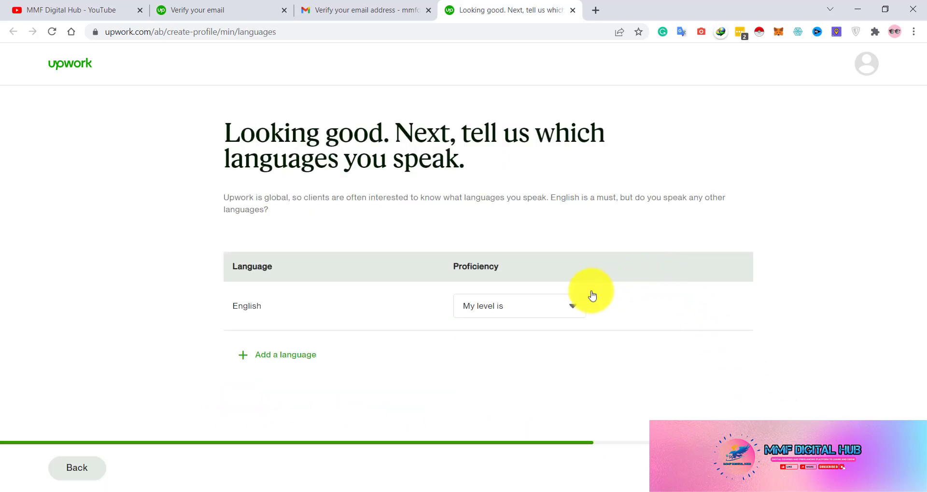
# - Set English proficiency to Fluent
pyautogui.click(503, 311)
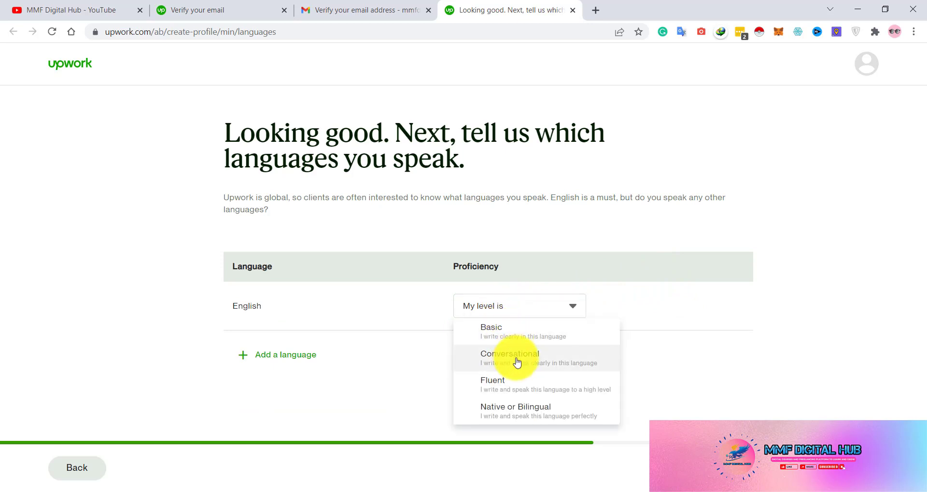
pyautogui.click(523, 385)
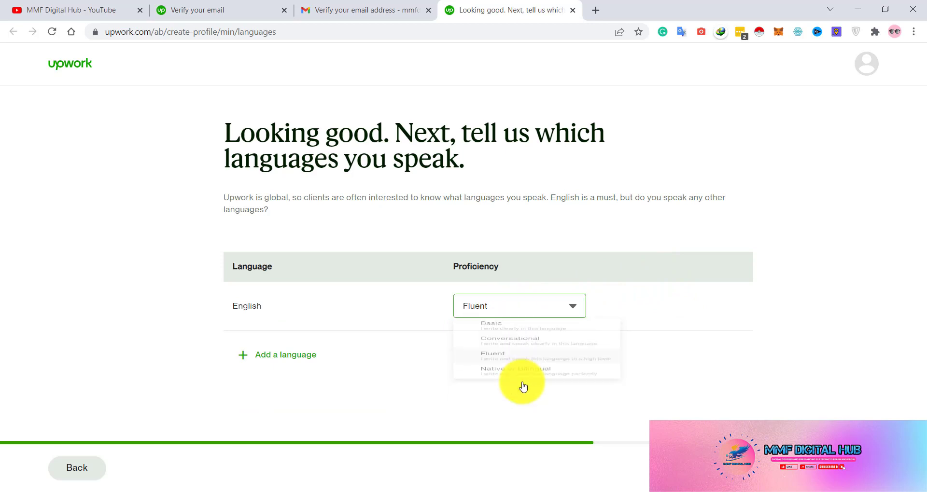
pyautogui.click(477, 311)
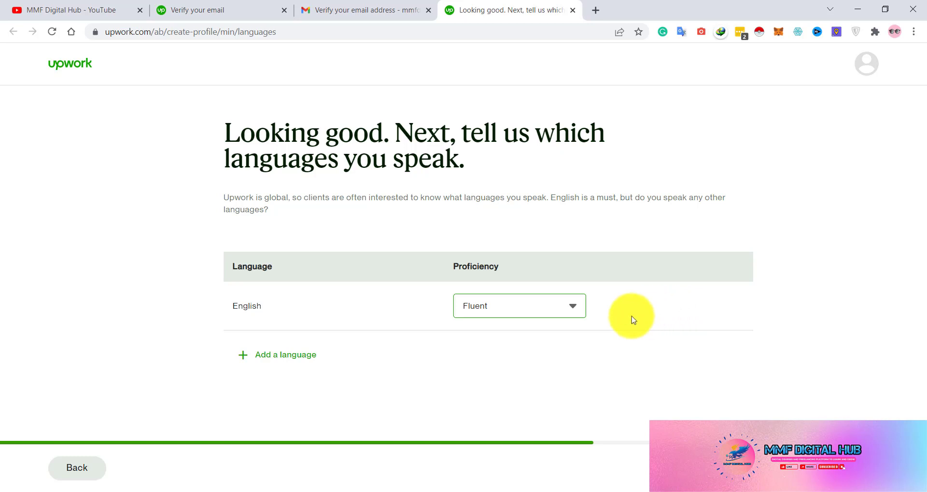
# - Add Urdu as a second language at Native or Bilingual proficiency
pyautogui.click(271, 358)
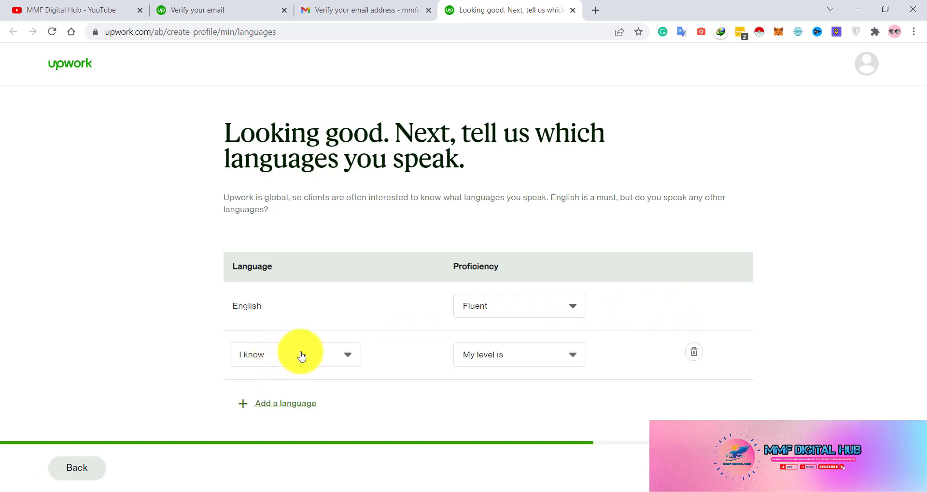
pyautogui.click(300, 356)
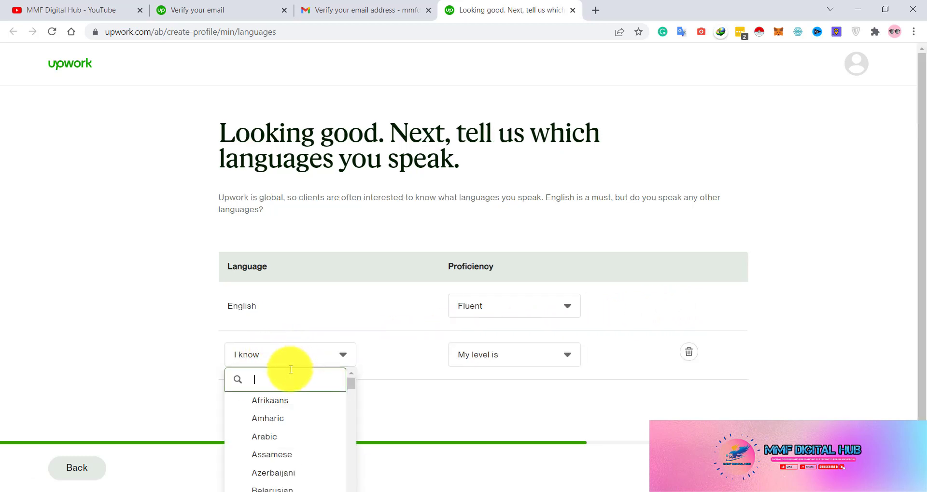
pyautogui.write('urdu')
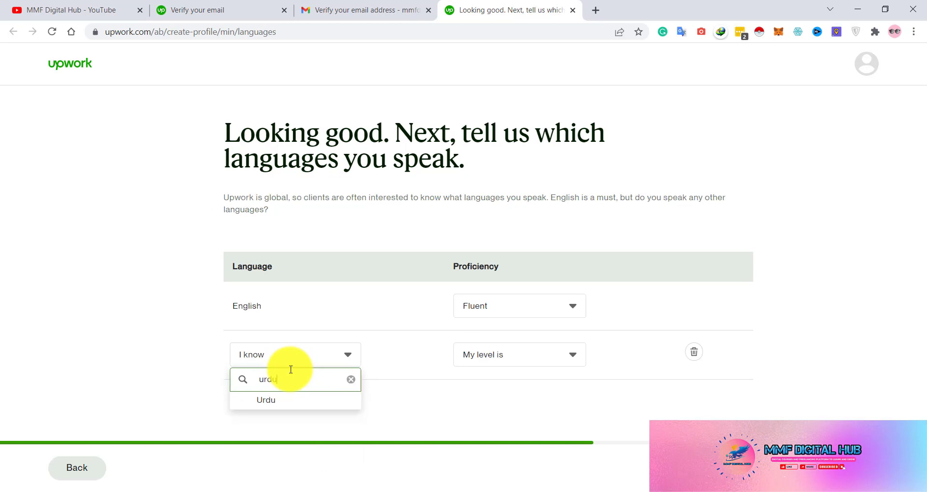
pyautogui.click(268, 398)
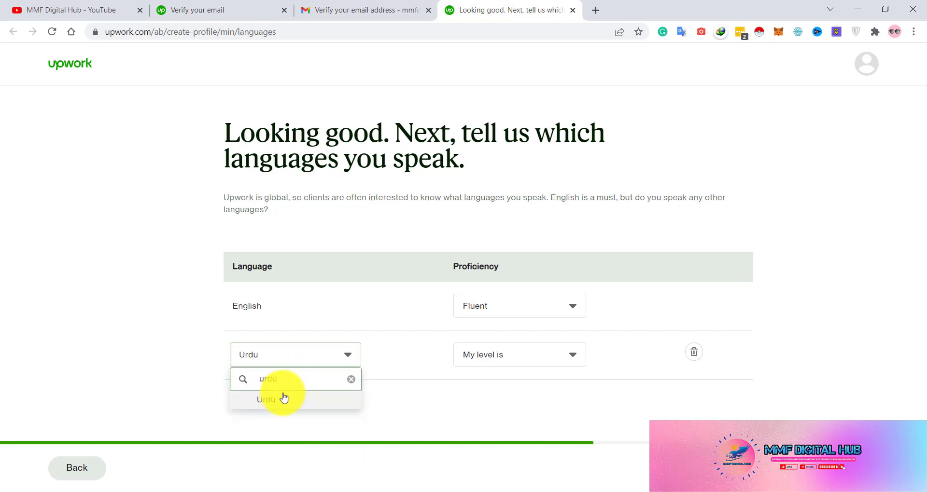
pyautogui.click(488, 356)
pyautogui.click(506, 437)
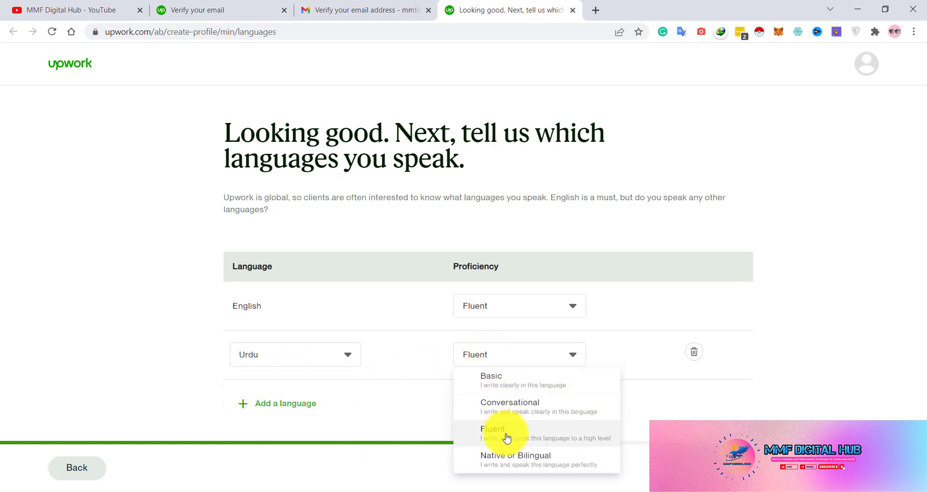
pyautogui.click(517, 354)
pyautogui.click(504, 463)
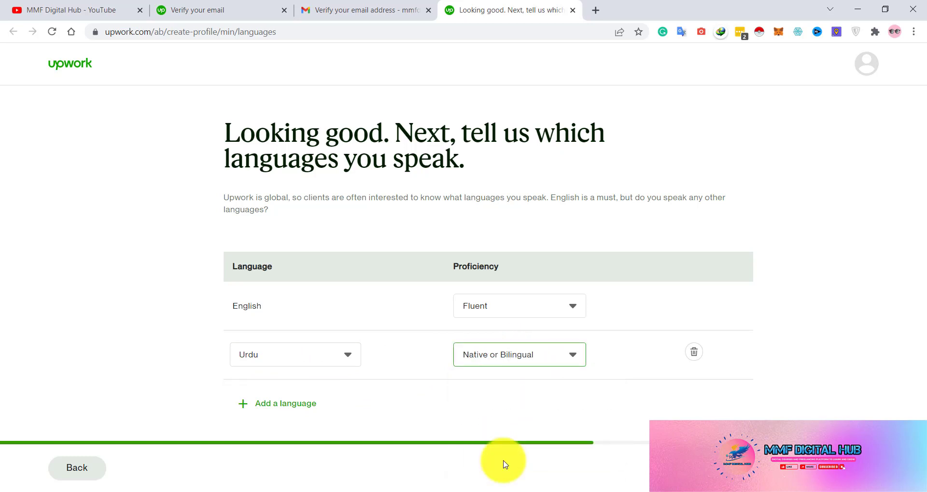
# - Add Arabic at Conversational proficiency and save the languages
pyautogui.click(289, 404)
pyautogui.click(292, 402)
pyautogui.write('arab')
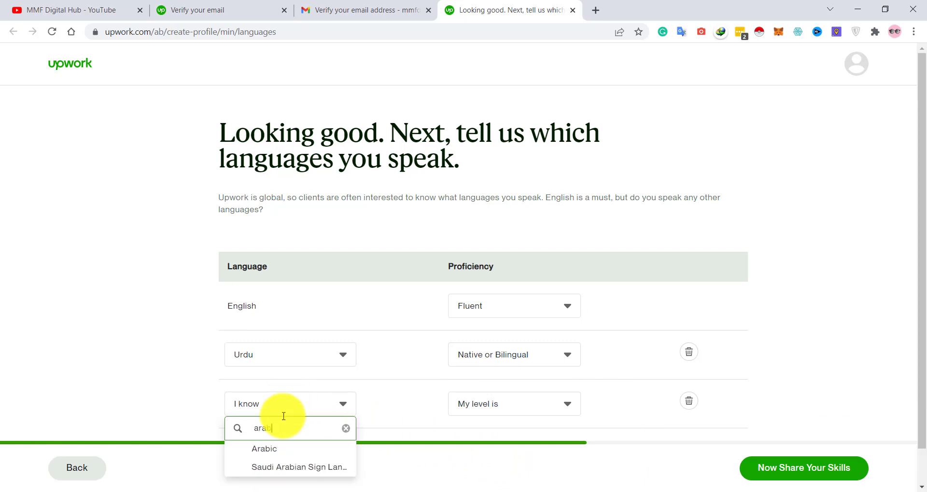
pyautogui.click(268, 448)
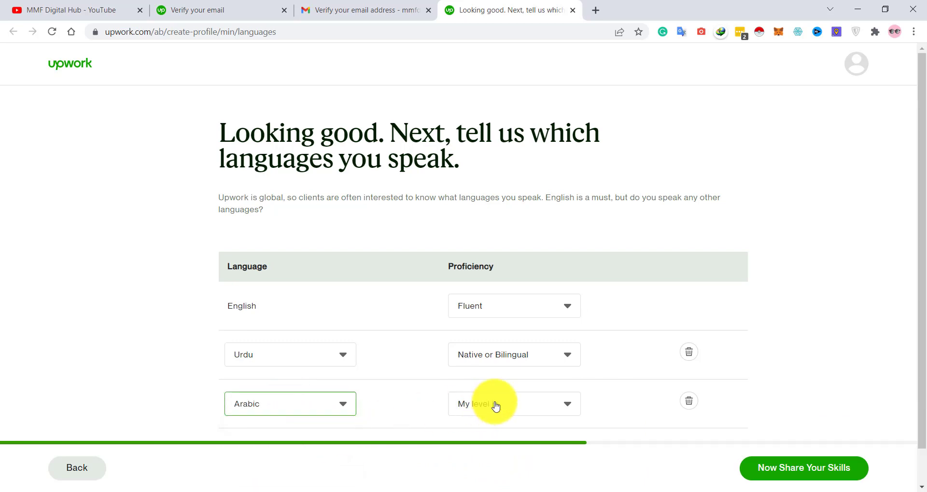
pyautogui.click(496, 405)
pyautogui.click(511, 456)
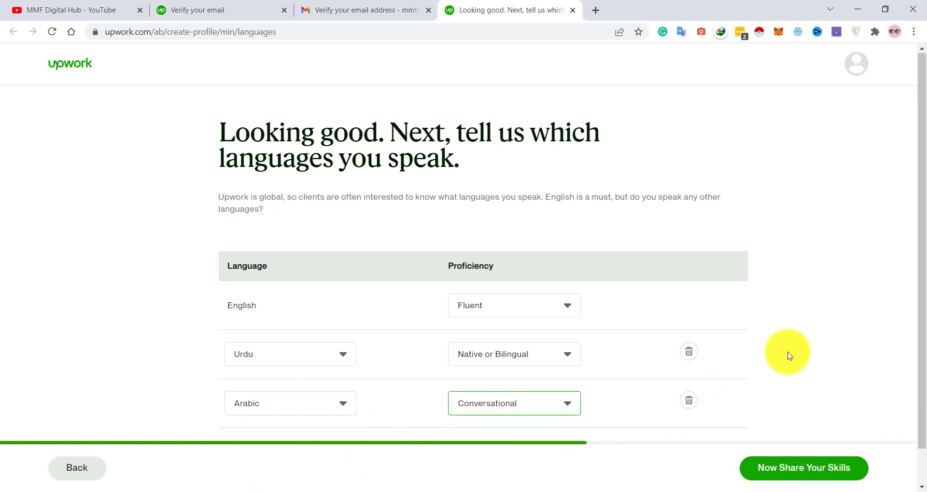
pyautogui.scroll(-1, 787, 354)
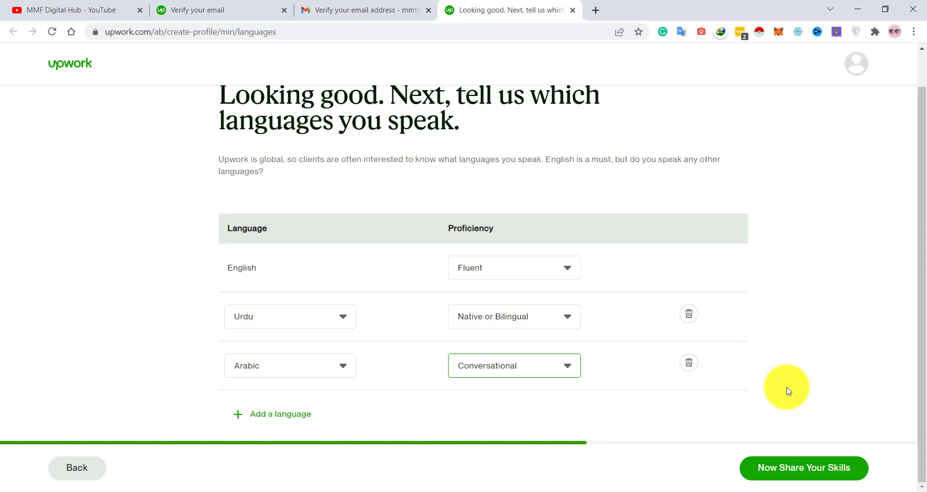
pyautogui.click(810, 471)
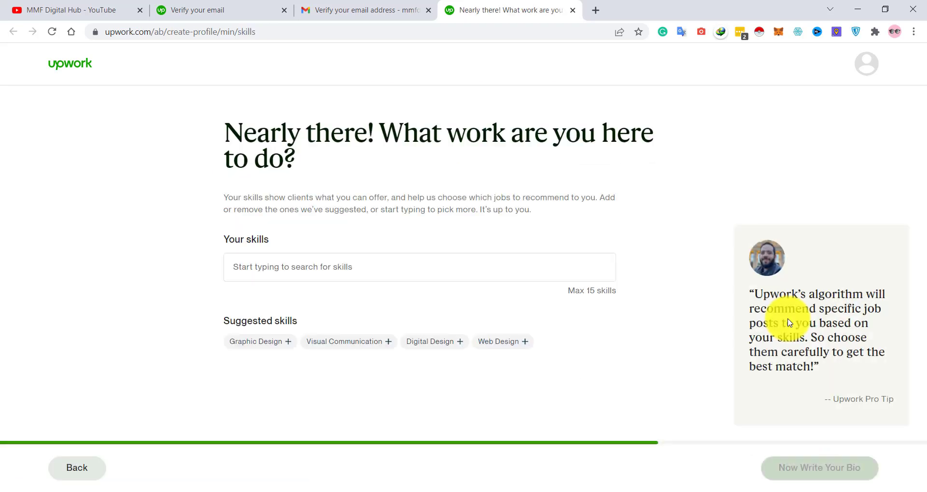
# - Add the suggested skills Graphic Design, Digital Design, Web Design and Visual Communication
pyautogui.click(357, 267)
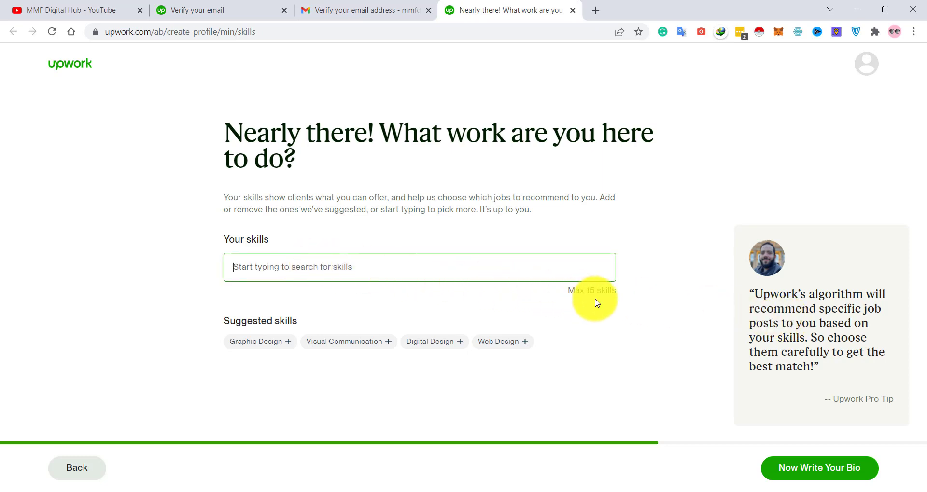
pyautogui.click(278, 342)
pyautogui.click(356, 344)
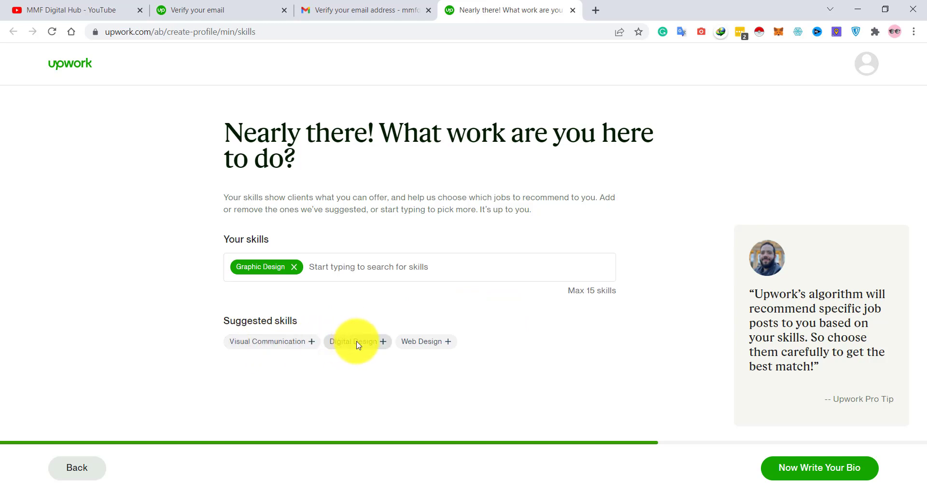
pyautogui.click(338, 342)
pyautogui.click(265, 344)
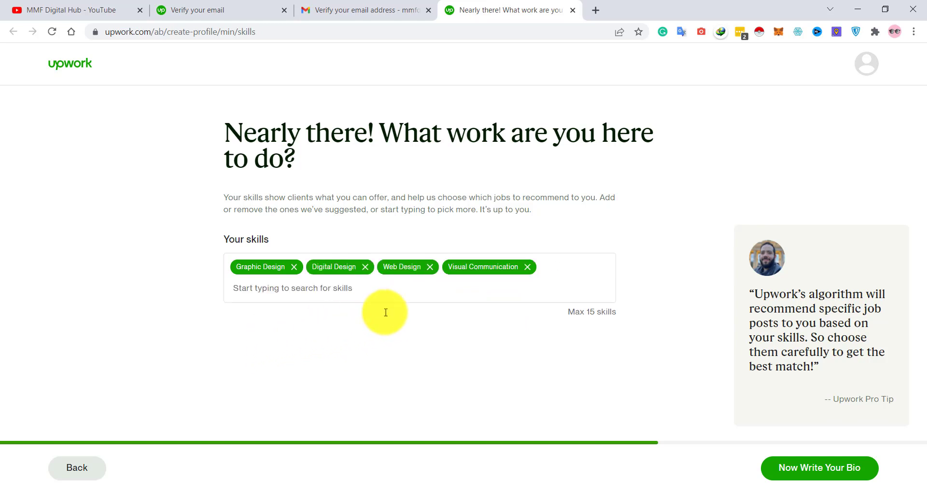
# - Search for and add Web Analytics and Digital Marketing as skills
pyautogui.click(456, 294)
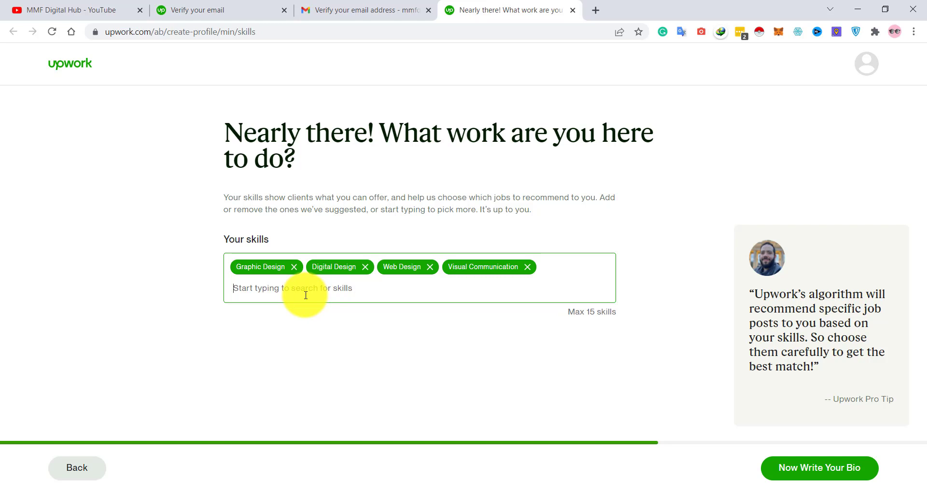
pyautogui.write('we')
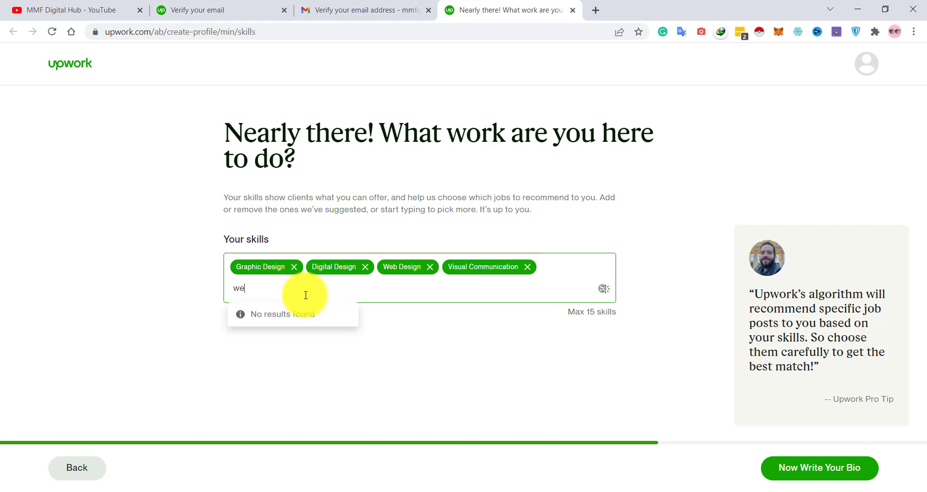
pyautogui.write('bweb')
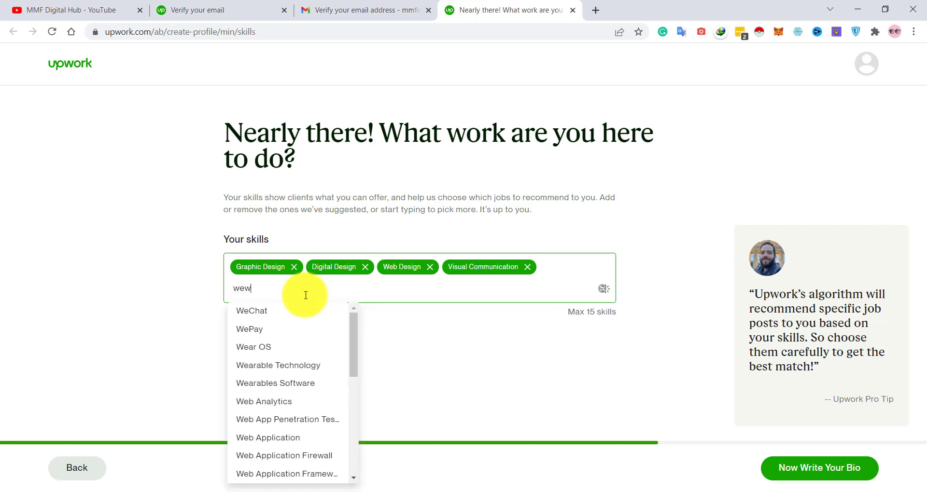
pyautogui.press('BackSpace')
pyautogui.press('BackSpace')
pyautogui.write('eb anal')
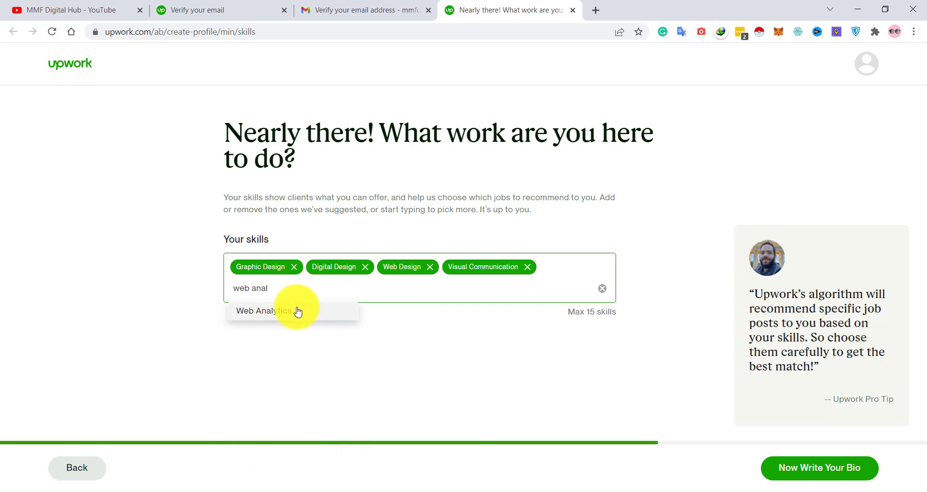
pyautogui.click(296, 310)
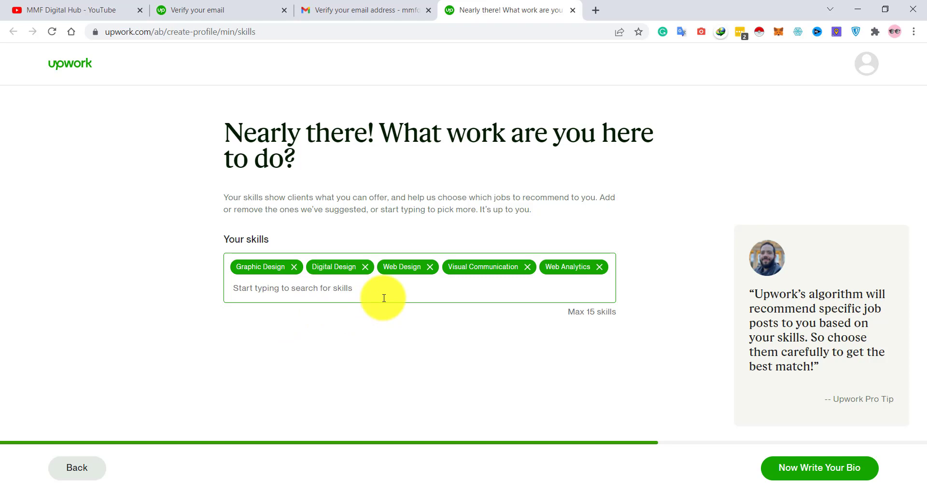
pyautogui.write('digital m')
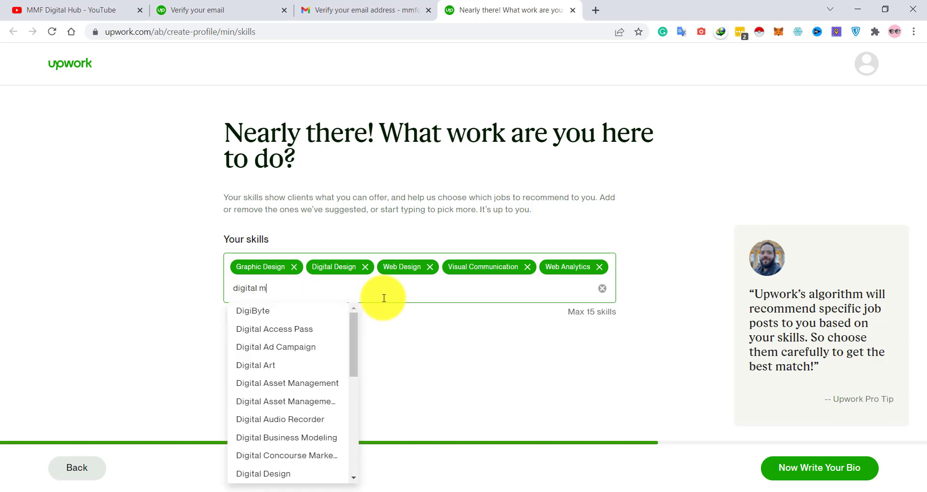
pyautogui.write('arketing, sec')
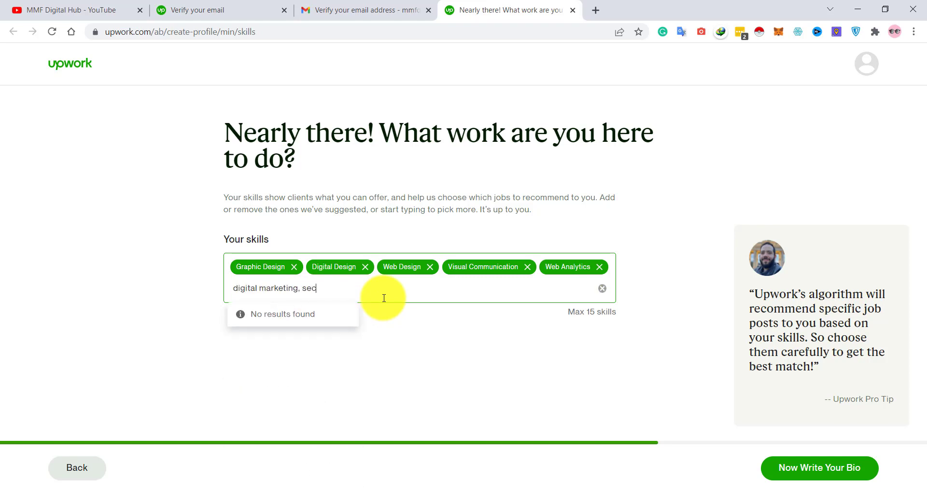
pyautogui.press('BackSpace')
pyautogui.press('BackSpace')
pyautogui.press('BackSpace')
pyautogui.press('BackSpace')
pyautogui.press('BackSpace')
pyautogui.press('BackSpace')
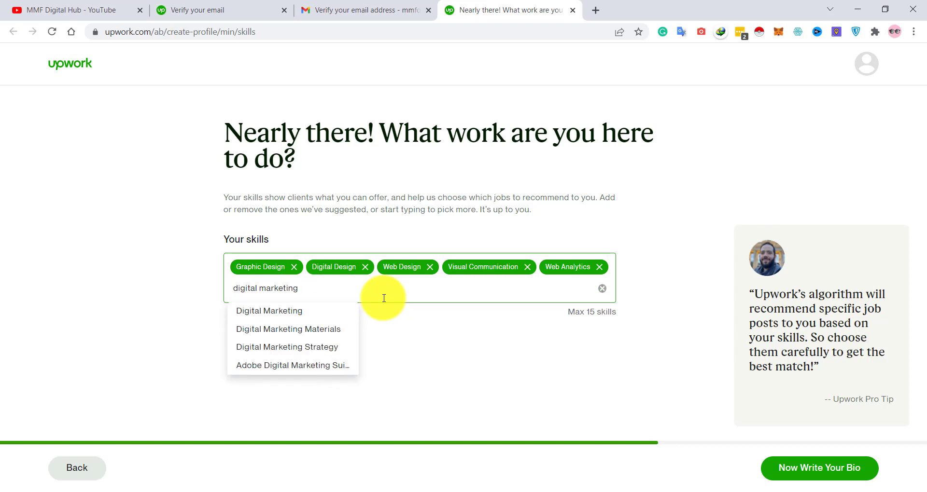
pyautogui.click(321, 310)
# - Search for and add Local SEO, then save the skills
pyautogui.write('se')
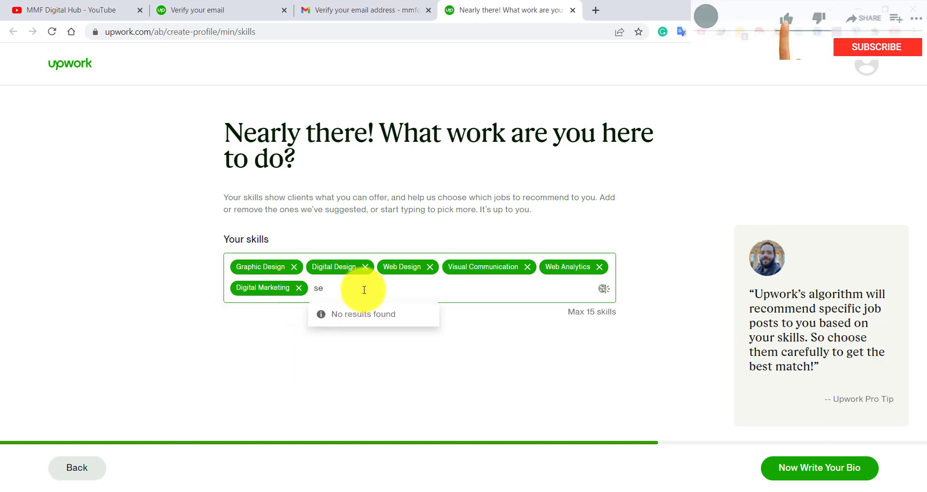
pyautogui.write('o')
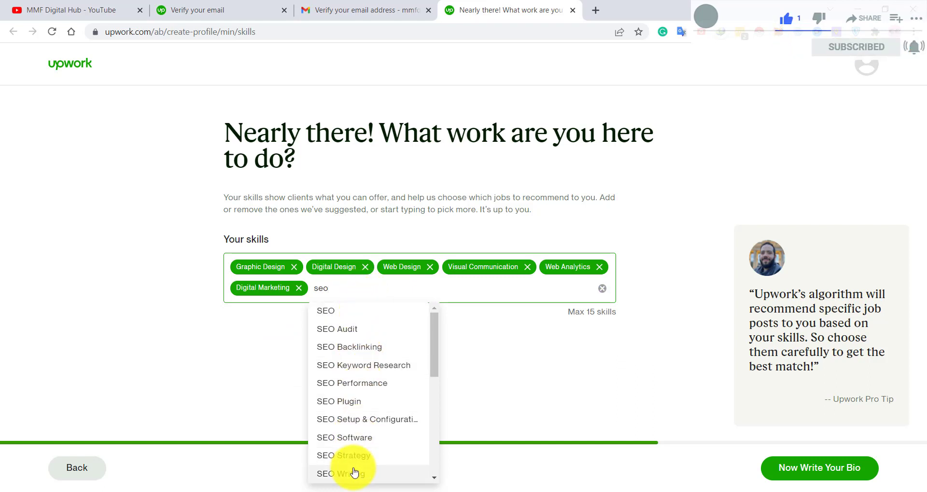
pyautogui.scroll(-1, 354, 472)
pyautogui.scroll(-1, 354, 472)
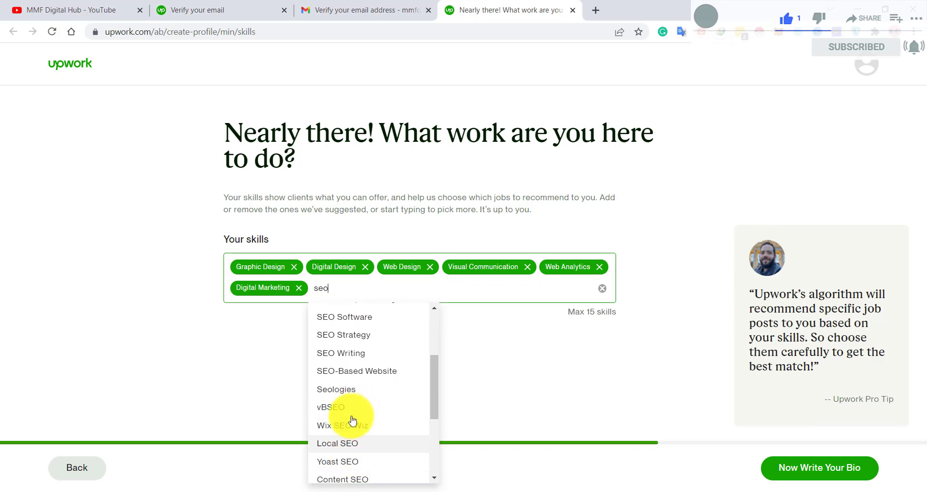
pyautogui.click(341, 444)
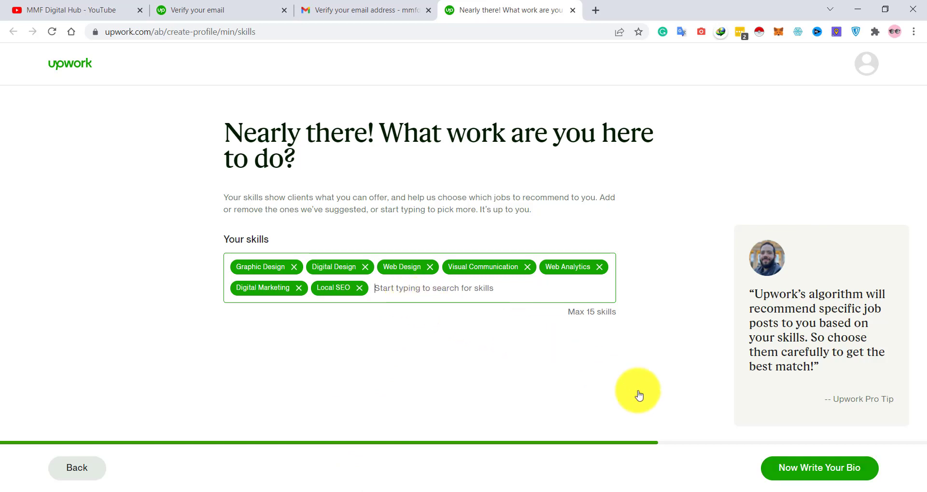
pyautogui.click(815, 468)
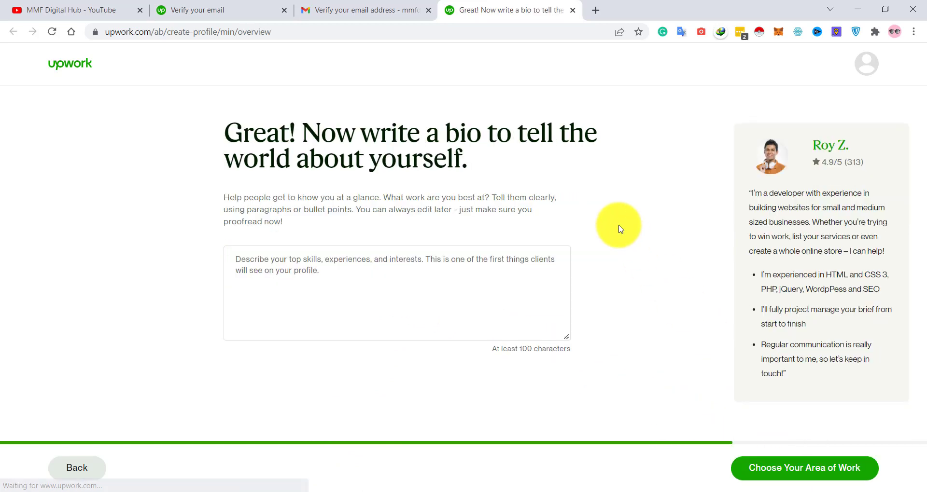
# - Copy the sample bio about building websites for small and medium-sized businesses into the bio box
pyautogui.click(282, 280)
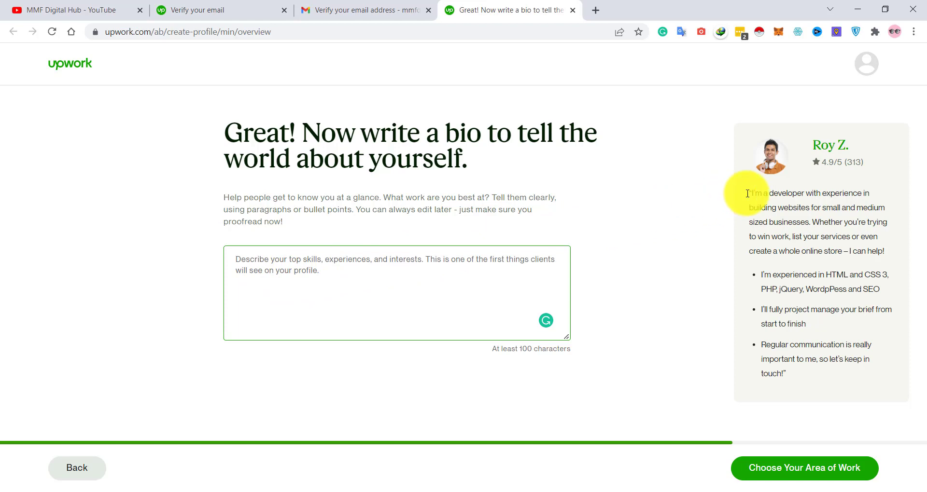
pyautogui.moveTo(748, 193); pyautogui.dragTo(898, 382)
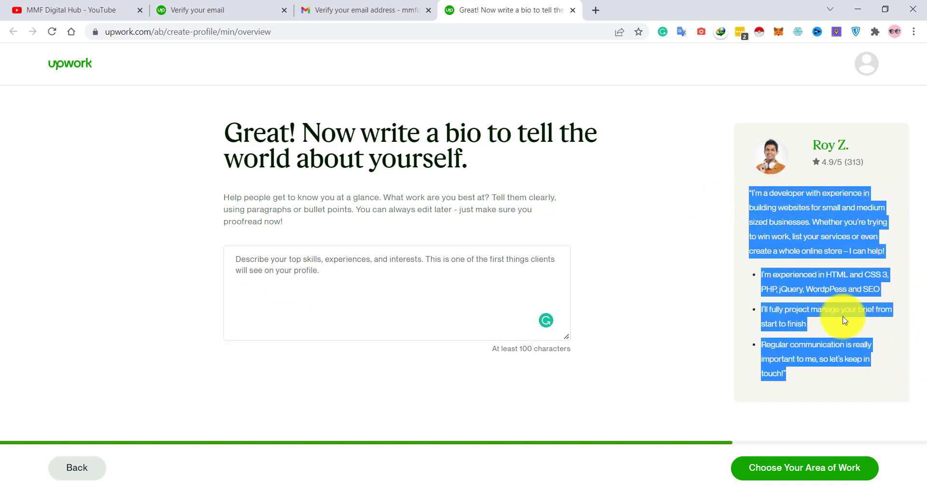
pyautogui.rightClick(810, 279)
pyautogui.click(651, 295)
pyautogui.click(259, 279)
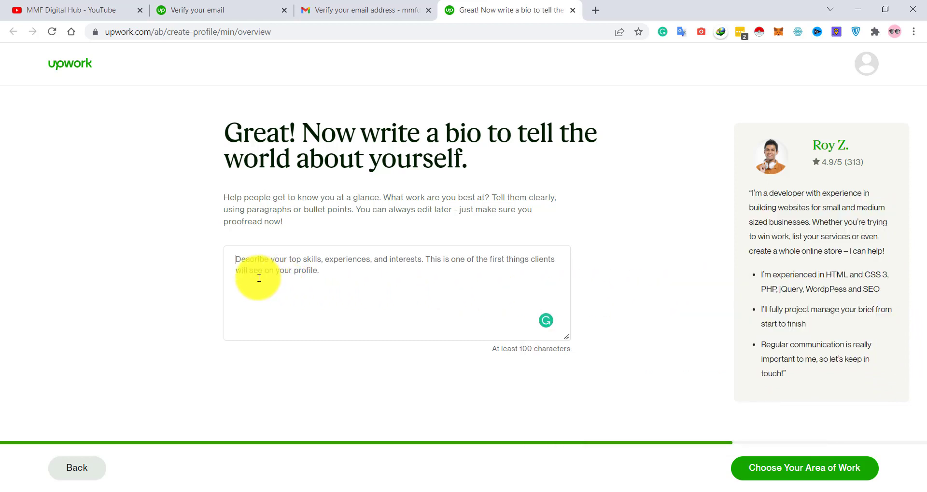
pyautogui.hotkey('ctrl', 'v')
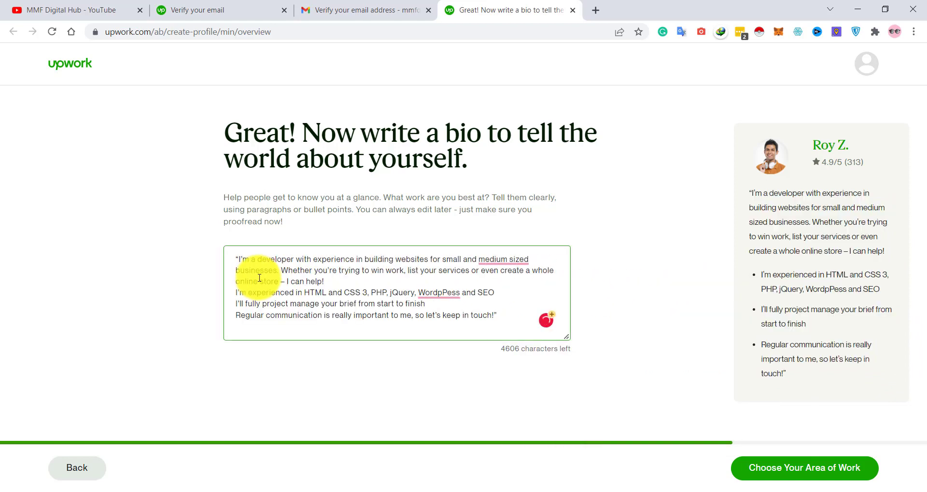
# - Fix 'medium sized' to 'medium-sized' and 'WordpPess' to 'WordPress', then save the bio
pyautogui.moveTo(501, 263)
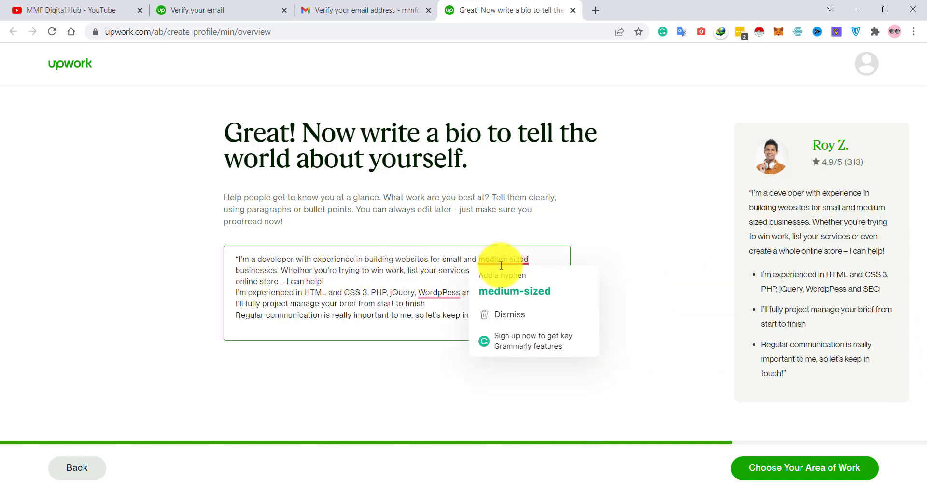
pyautogui.click(502, 292)
pyautogui.moveTo(440, 292)
pyautogui.click(441, 311)
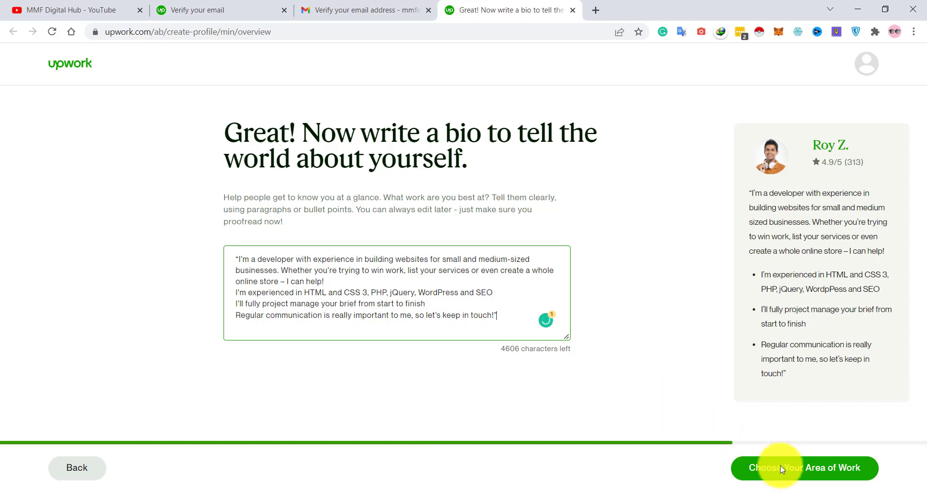
pyautogui.click(791, 475)
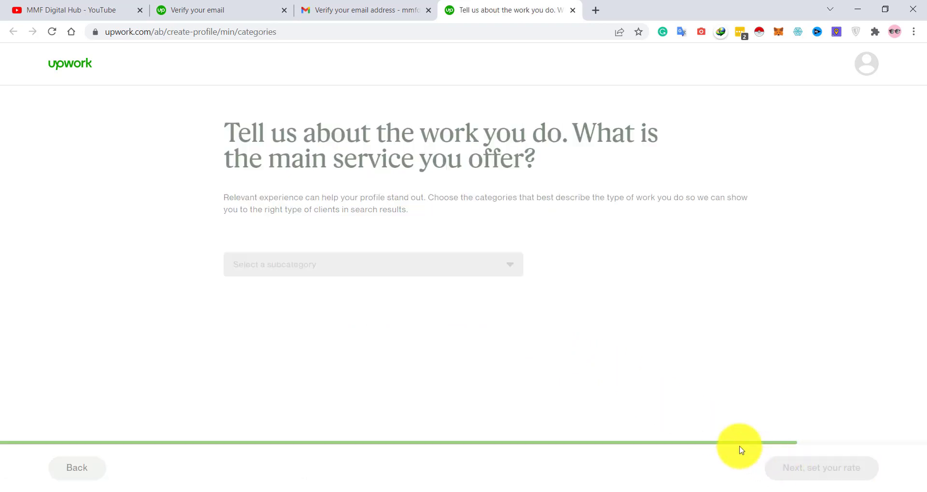
# - Pick Web, Mobile & Software Dev as the category with Web Development as the subcategory, and save
pyautogui.click(322, 247)
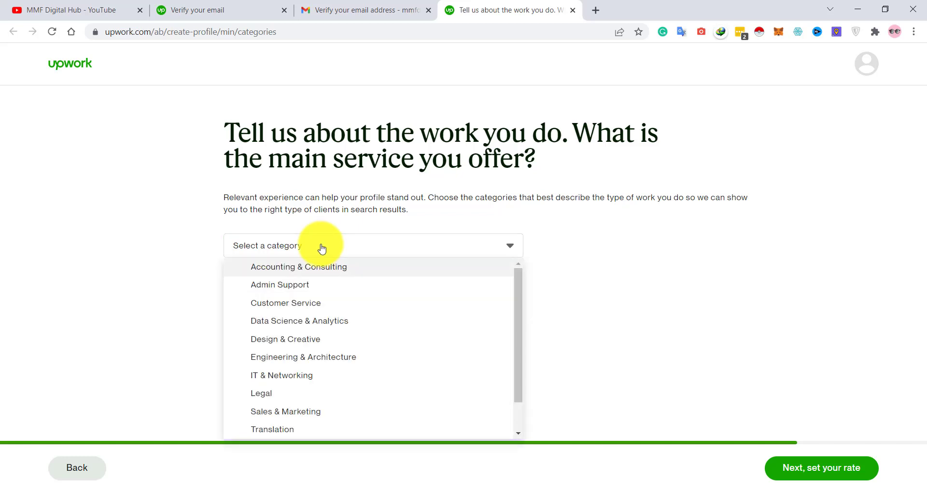
pyautogui.click(292, 325)
pyautogui.click(304, 246)
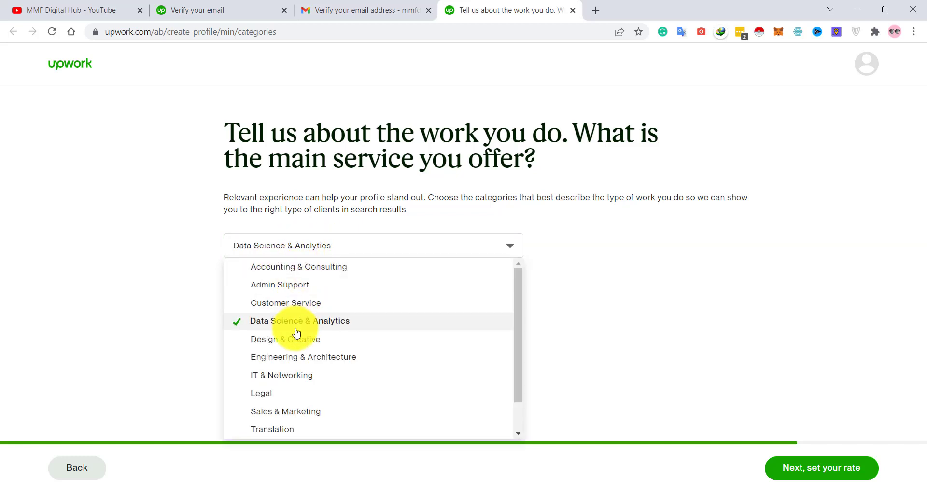
pyautogui.scroll(-1, 296, 331)
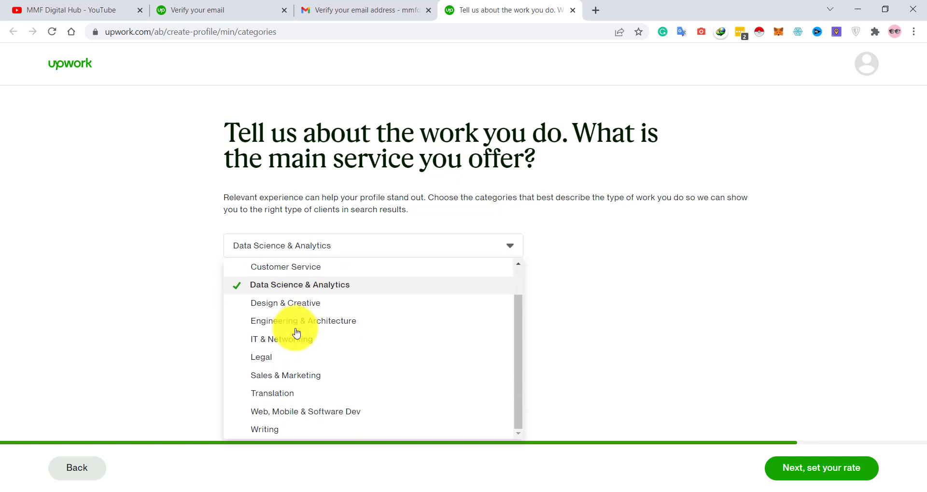
pyautogui.click(349, 418)
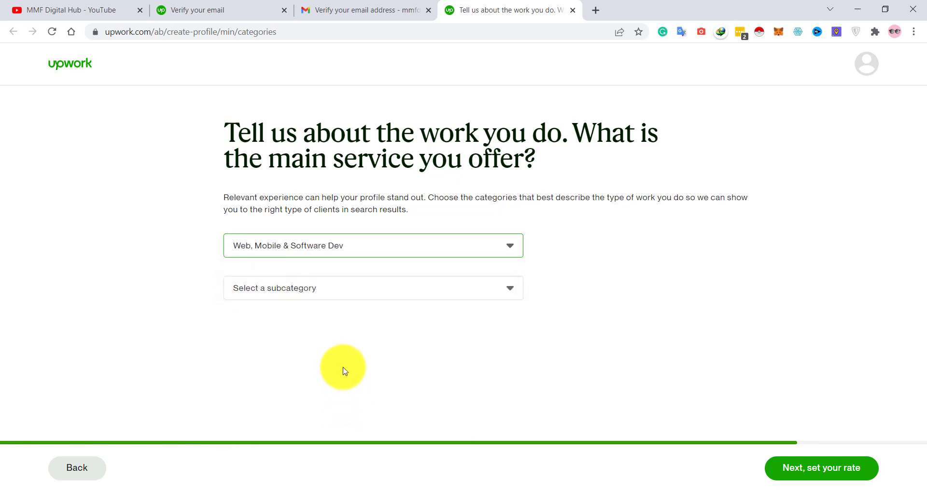
pyautogui.click(335, 292)
pyautogui.press('Down')
pyautogui.press('Down')
pyautogui.press('Down')
pyautogui.press('Down')
pyautogui.press('Down')
pyautogui.press('Down')
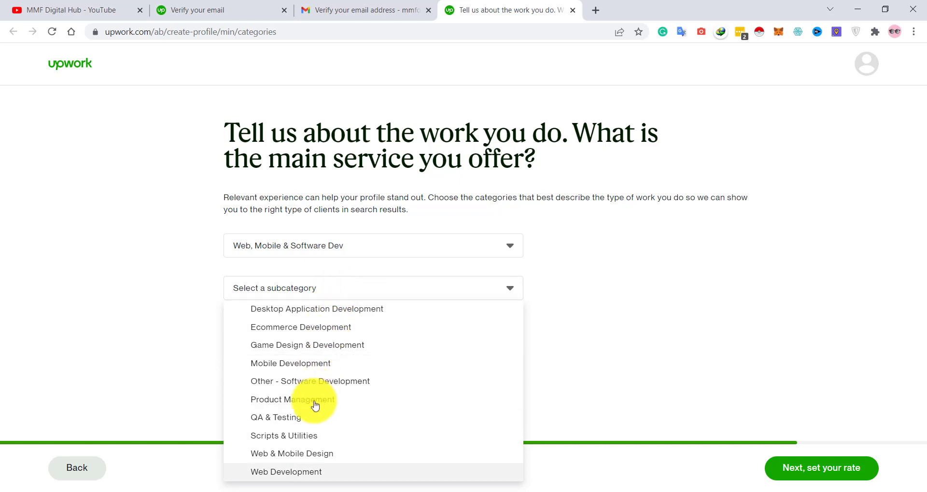
pyautogui.click(301, 472)
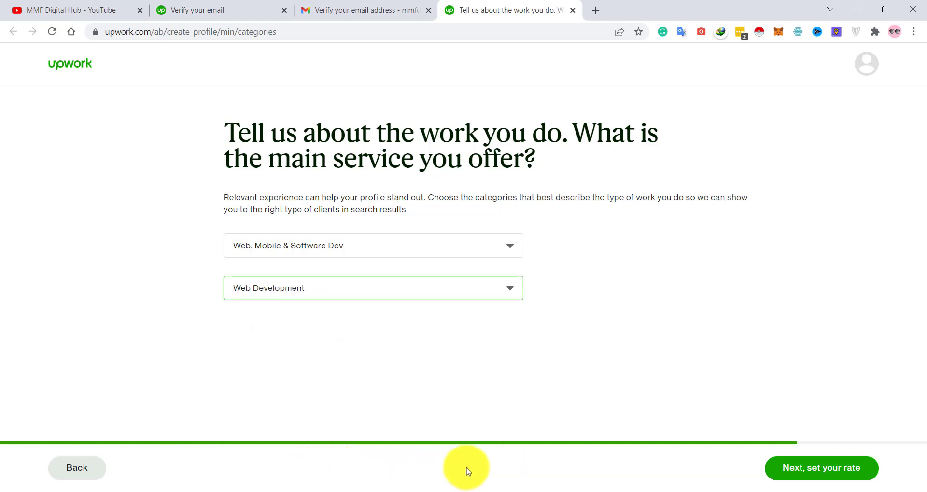
pyautogui.click(816, 470)
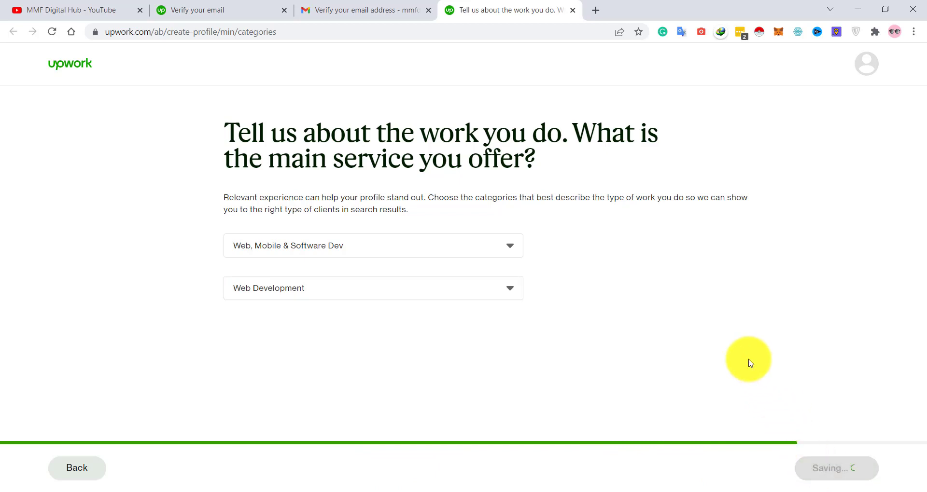
# - Set the hourly rate to $20.00, leaving $16.00 after fees
pyautogui.scroll(-3, 364, 243)
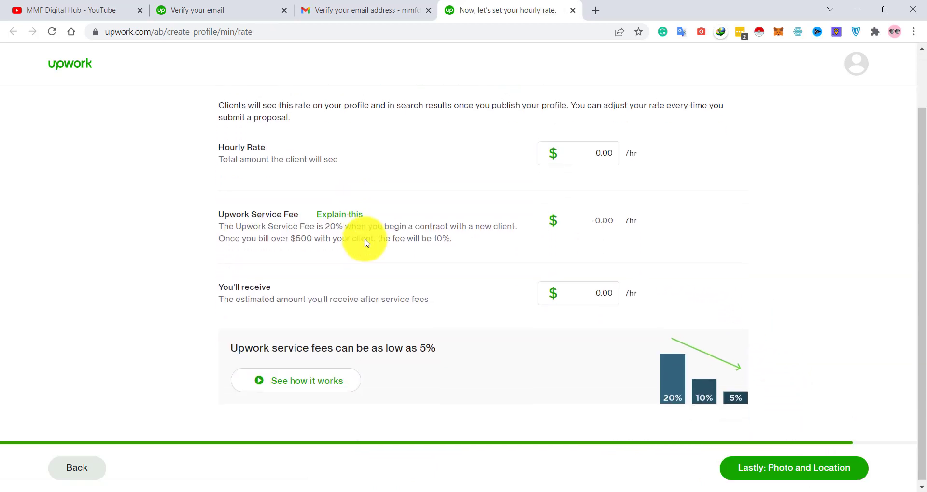
pyautogui.scroll(2, 362, 241)
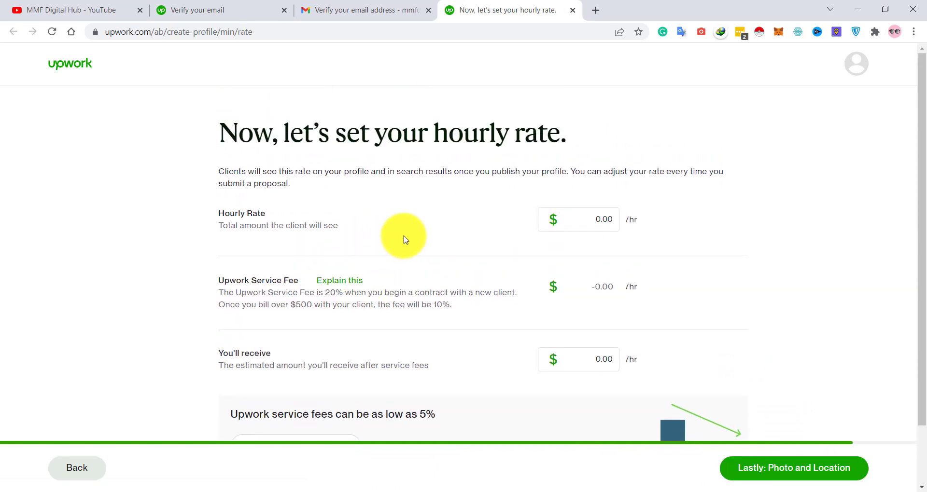
pyautogui.click(598, 221)
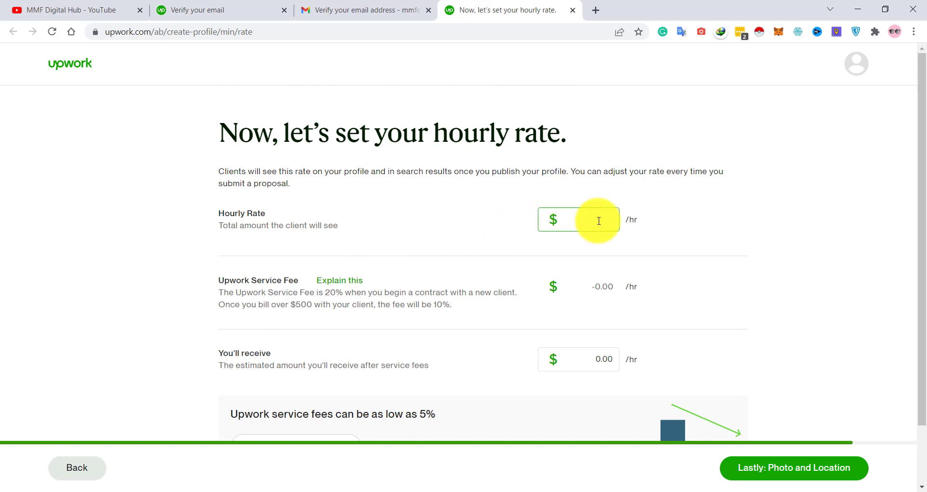
pyautogui.write('30')
pyautogui.press('BackSpace')
pyautogui.press('BackSpace')
pyautogui.write('20')
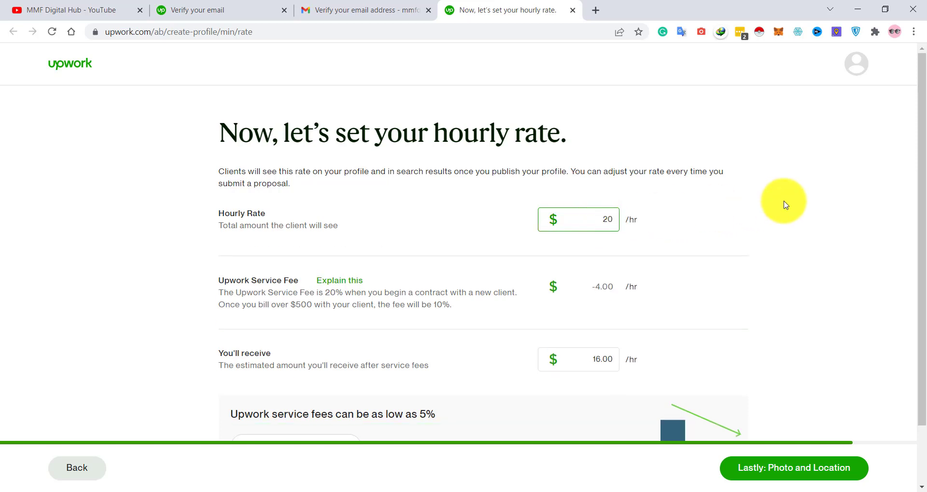
pyautogui.click(783, 203)
# - Check the $20.00 rate and the service fee explanation below it
pyautogui.scroll(-2, 783, 203)
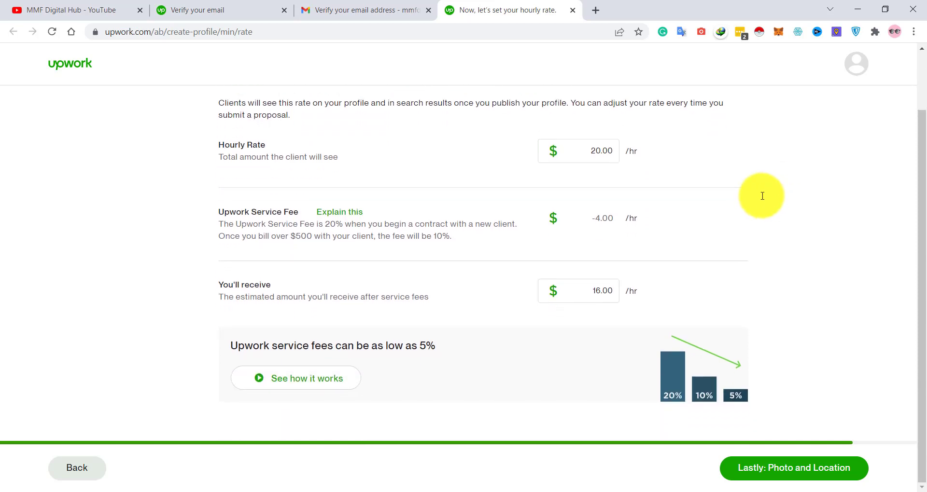
pyautogui.click(585, 153)
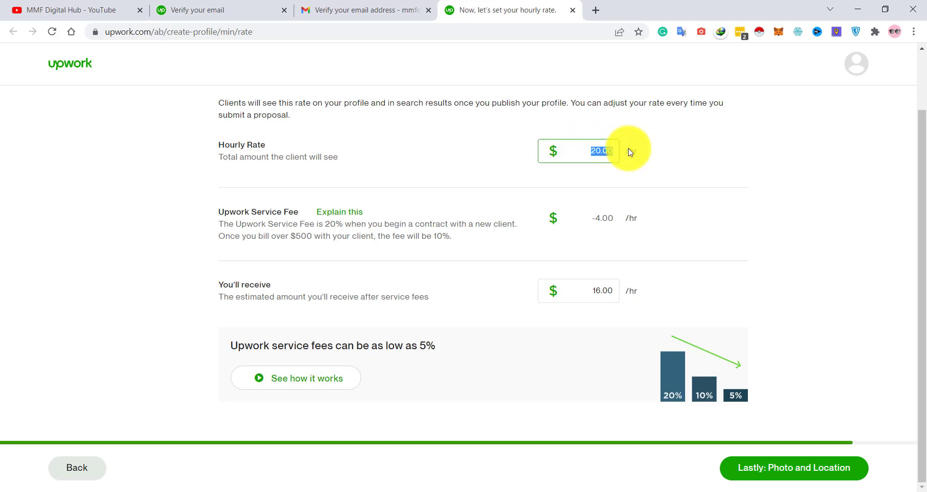
pyautogui.click(587, 154)
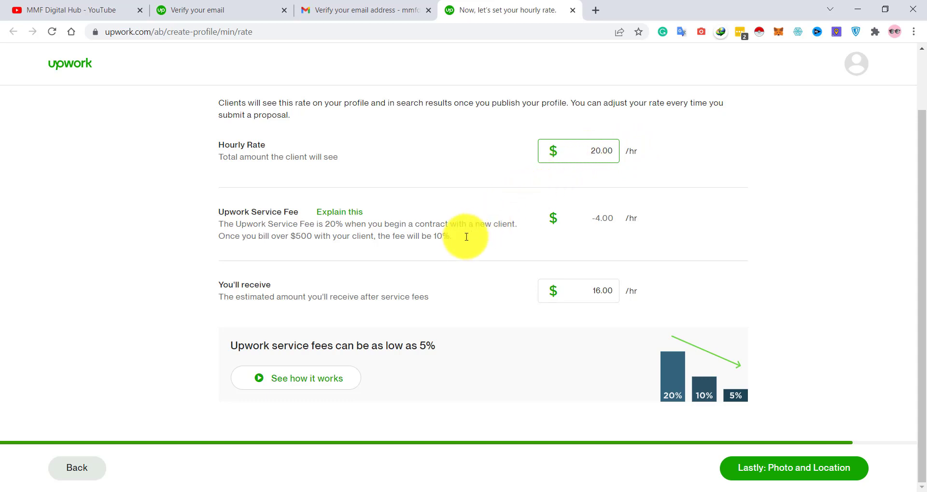
pyautogui.moveTo(453, 238); pyautogui.dragTo(233, 204)
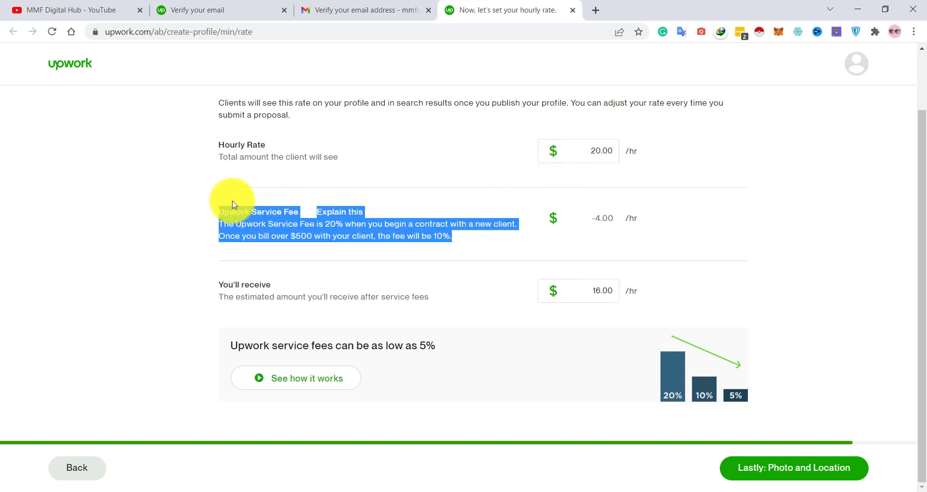
pyautogui.click(386, 209)
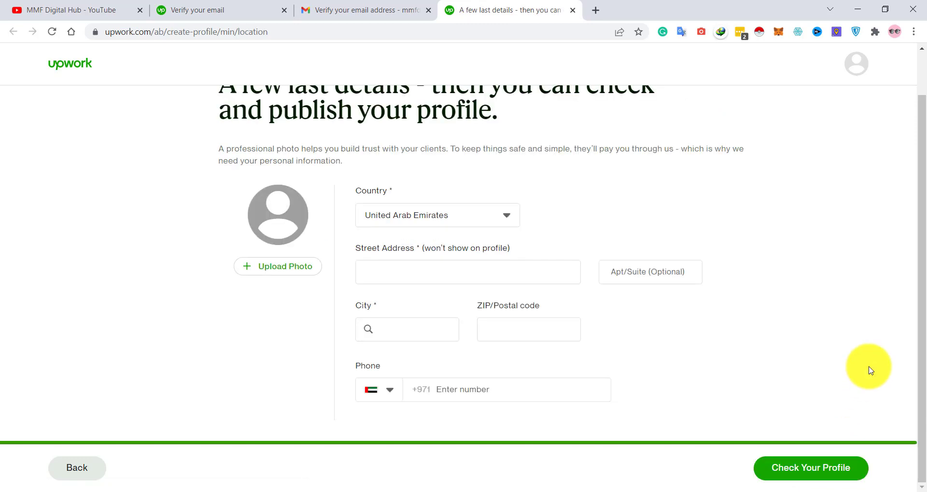
# - Fill in the street address field with Abu Dhabi
pyautogui.click(436, 269)
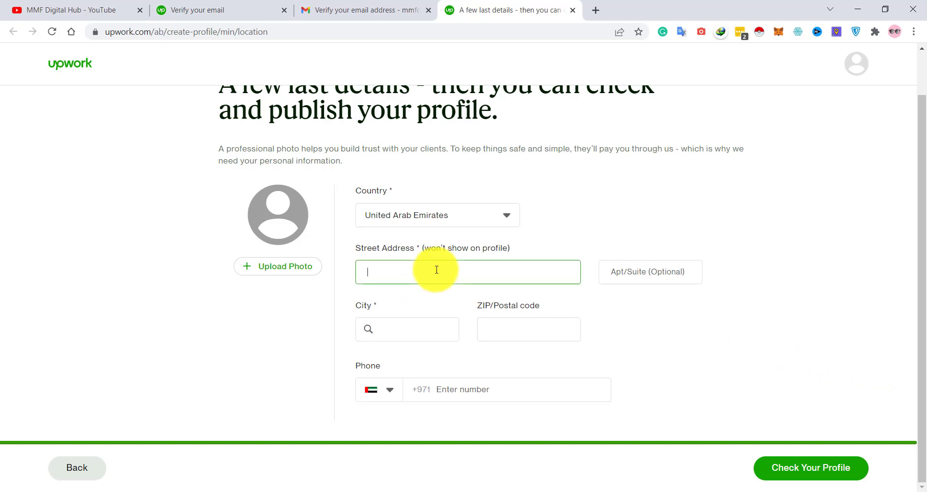
pyautogui.click(452, 392)
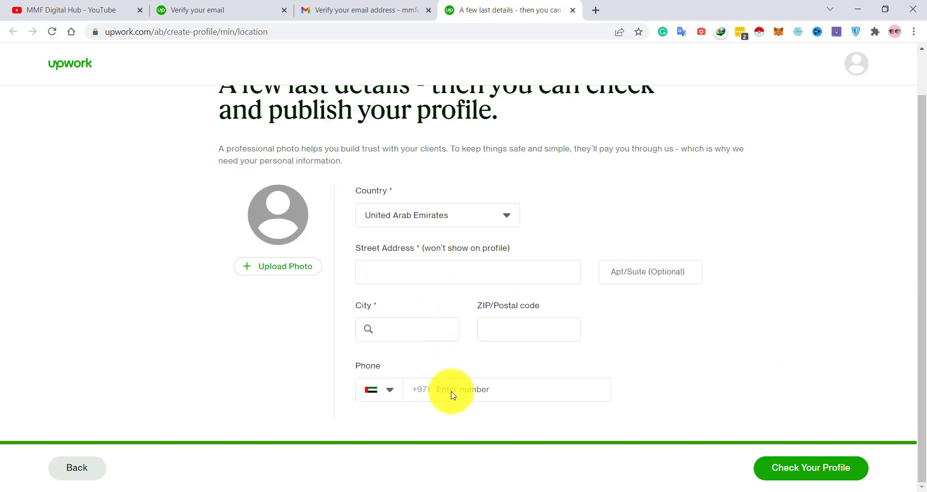
pyautogui.click(422, 271)
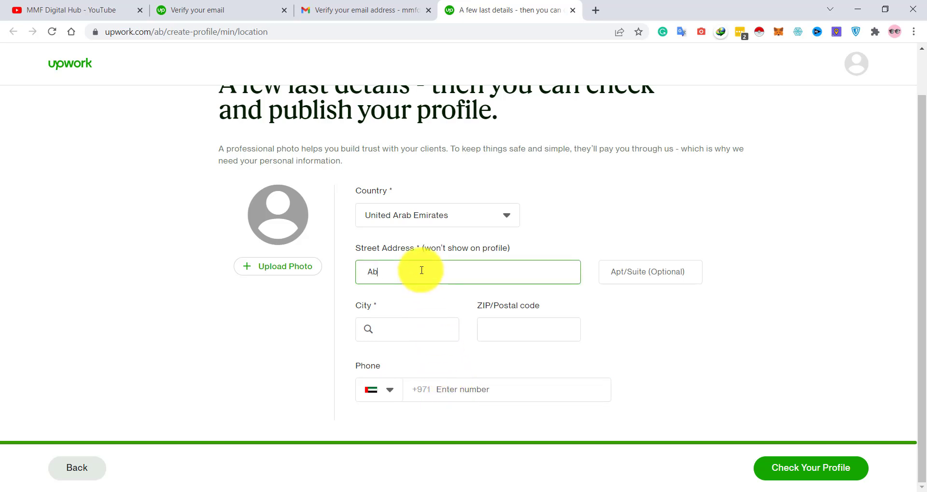
pyautogui.write('Abu Dhabi')
pyautogui.press('Tab')
pyautogui.press('Tab')
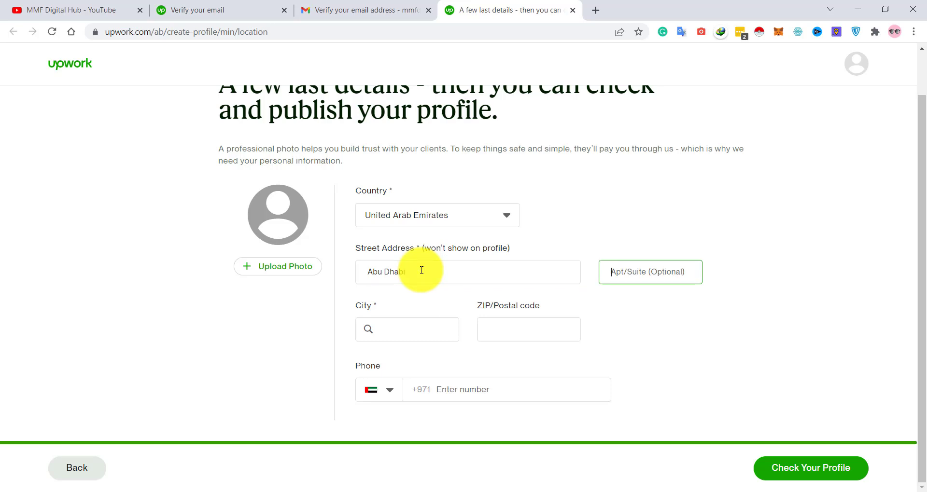
# - Choose Abu Dhabi, AZ, AE as the city and submit the details for profile review
pyautogui.write('abu dhabi')
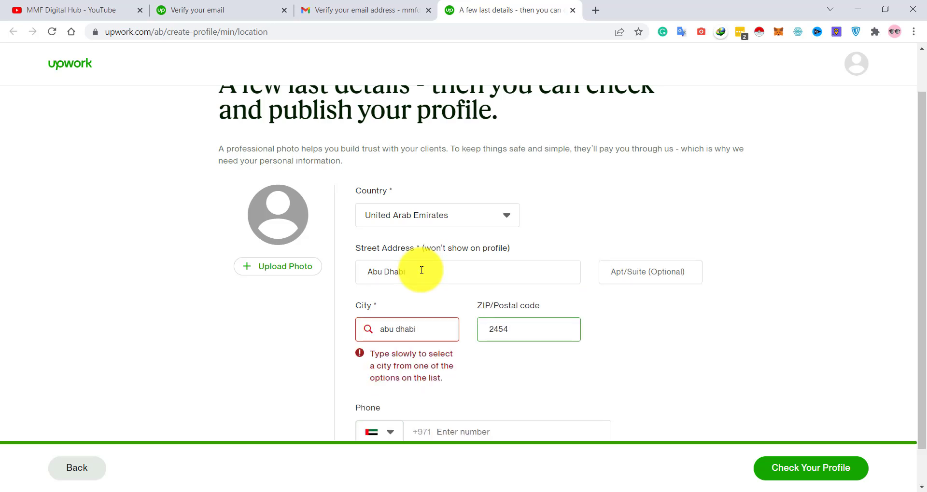
pyautogui.scroll(-1, 421, 271)
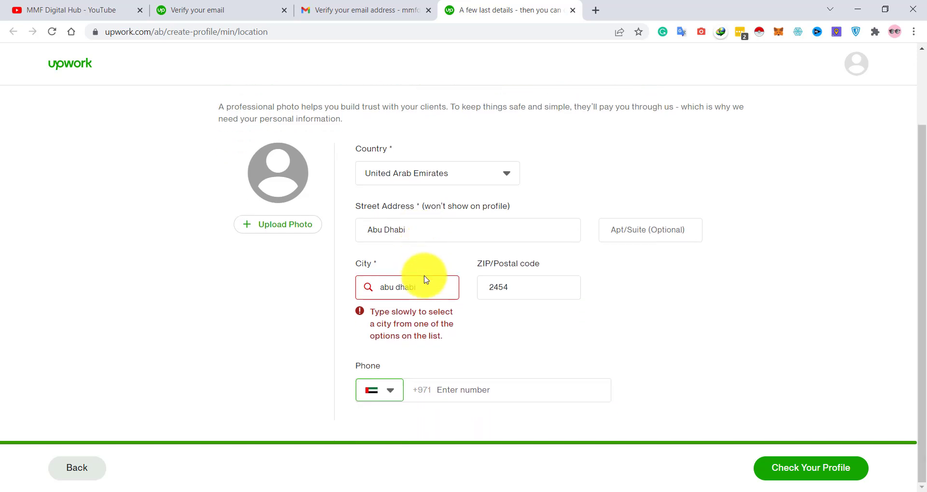
pyautogui.click(380, 289)
pyautogui.tripleClick(381, 290)
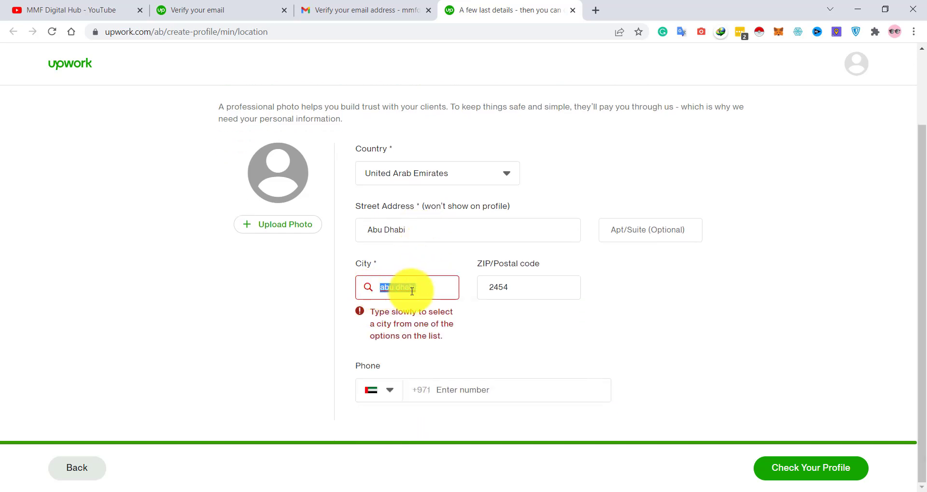
pyautogui.write('Abu')
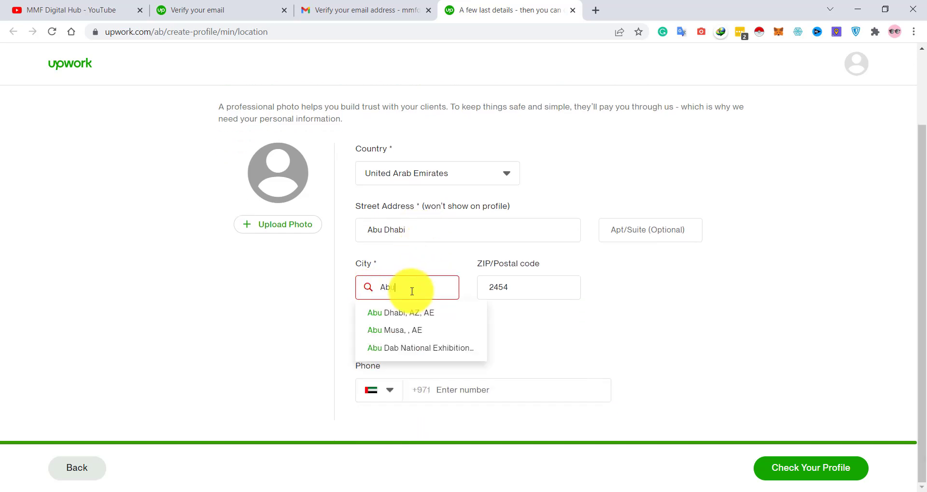
pyautogui.click(404, 313)
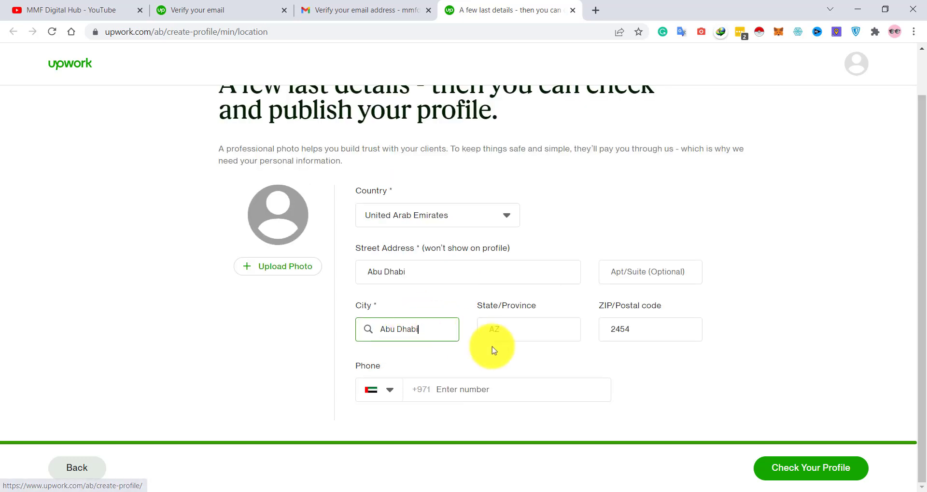
pyautogui.click(797, 472)
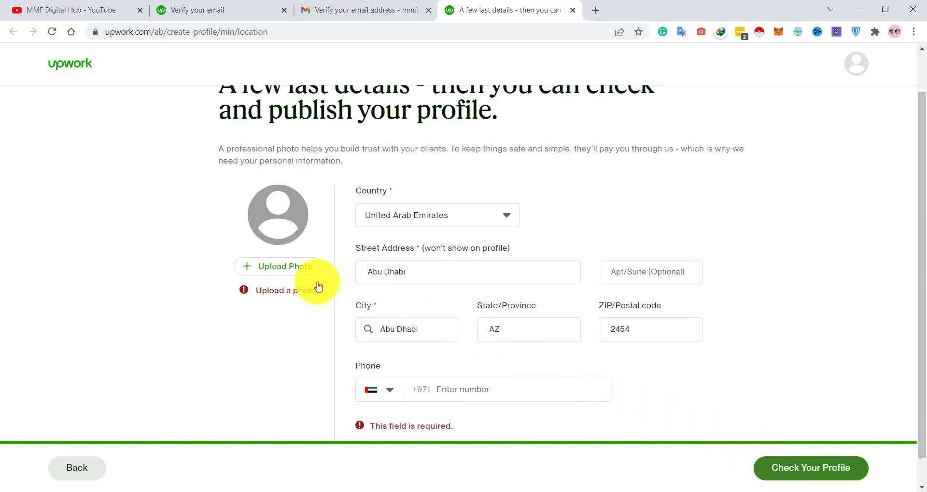
# - Cancel the Add profile photo dialog without uploading and review the city and state fields
pyautogui.click(277, 269)
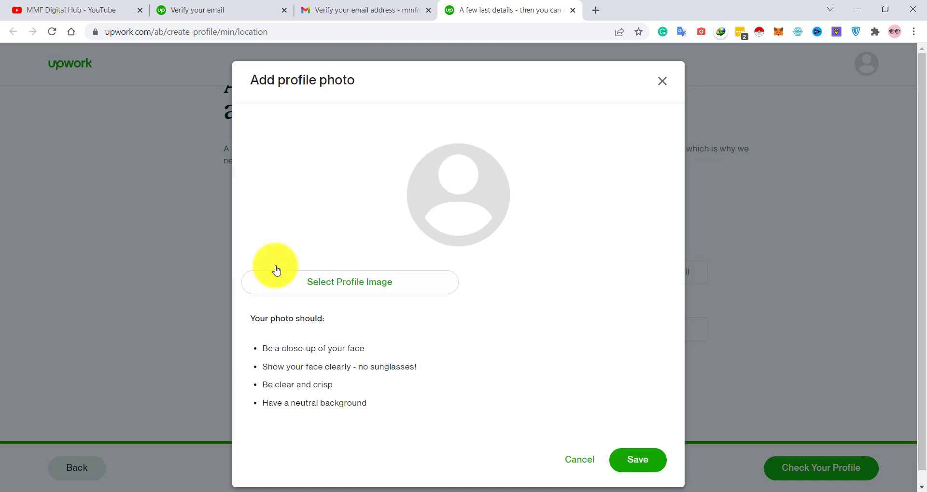
pyautogui.click(582, 461)
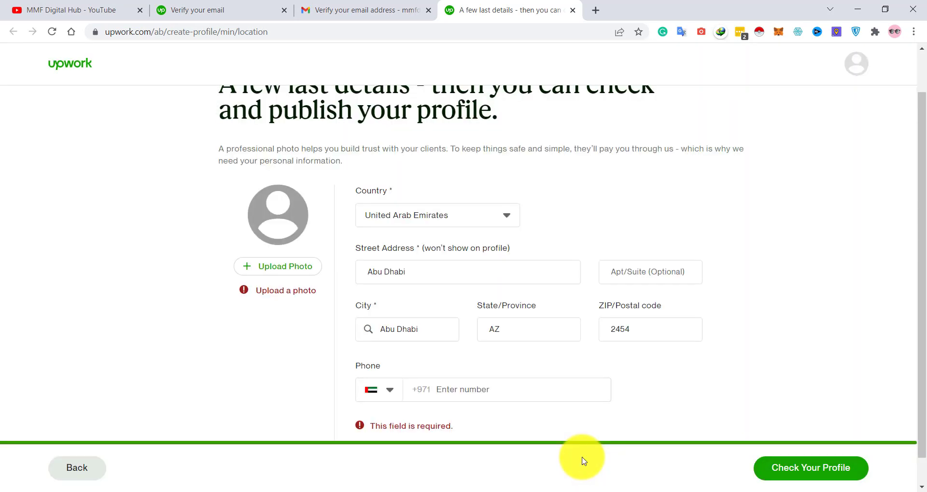
pyautogui.scroll(-1, 581, 461)
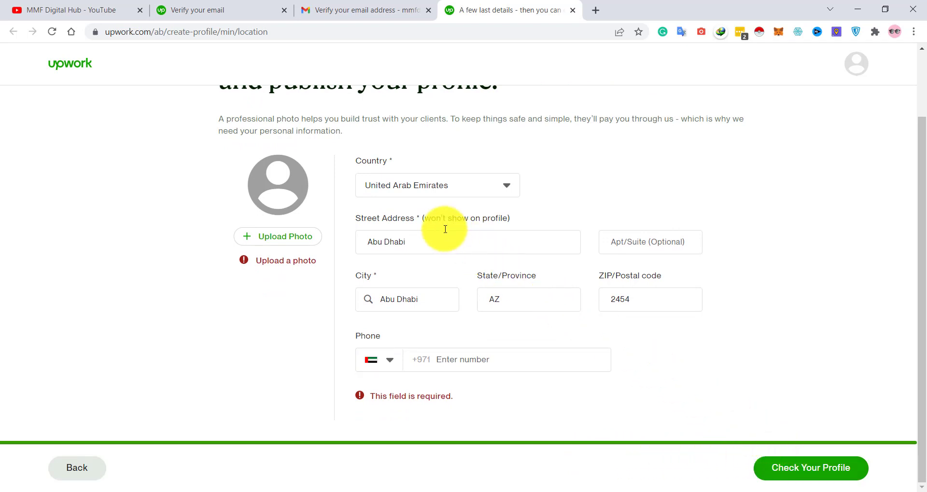
pyautogui.scroll(2, 446, 233)
pyautogui.scroll(1, 446, 233)
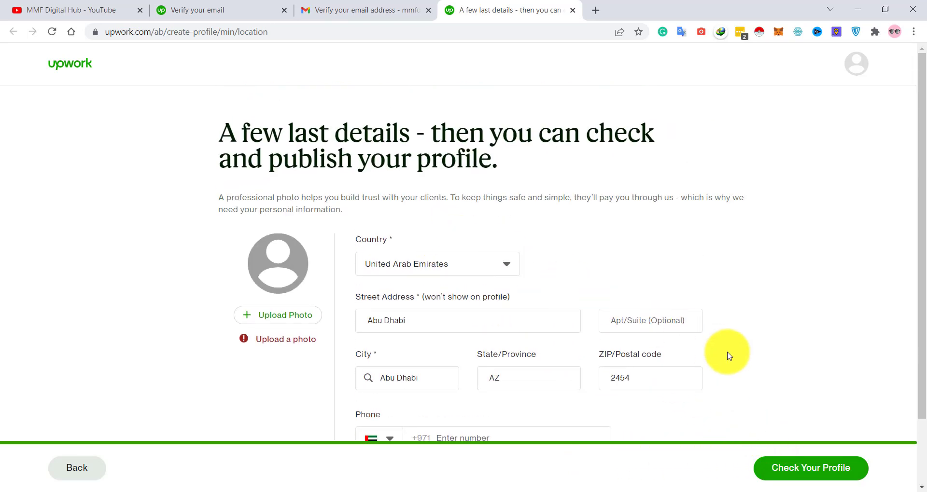
pyautogui.scroll(-3, 732, 343)
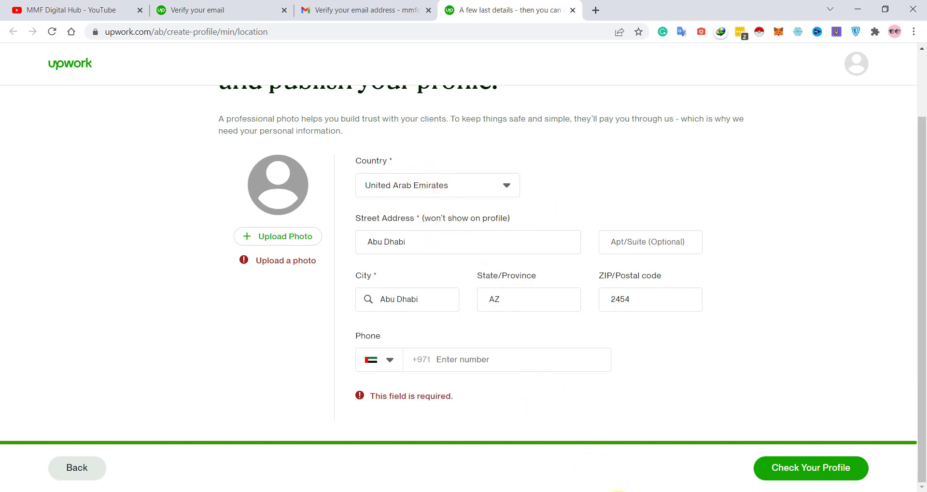
# - Go to the Find Work dashboard showing 100% profile completeness and bring up the Find Work menu
pyautogui.click(617, 491)
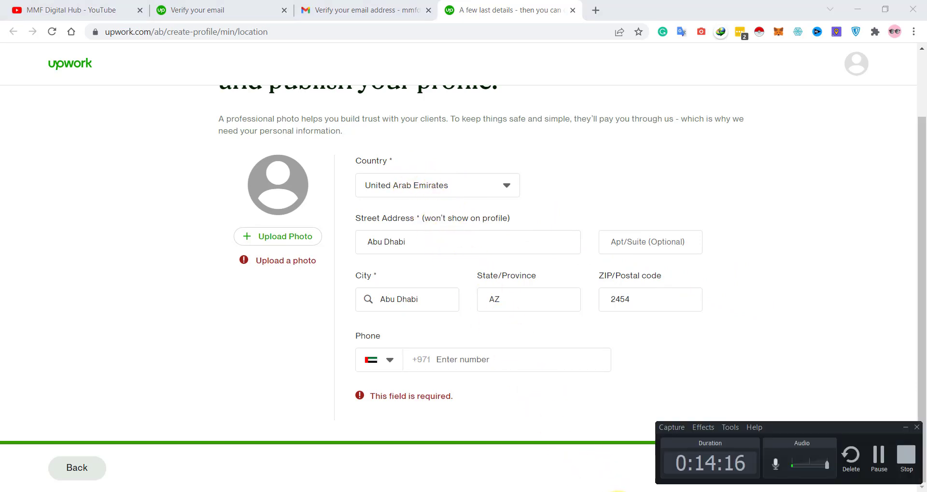
pyautogui.click(879, 458)
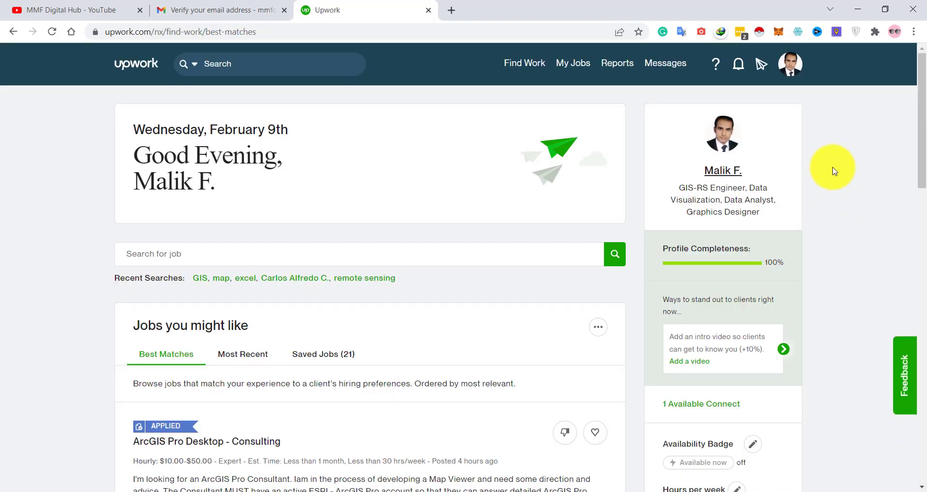
pyautogui.scroll(-9, 455, 238)
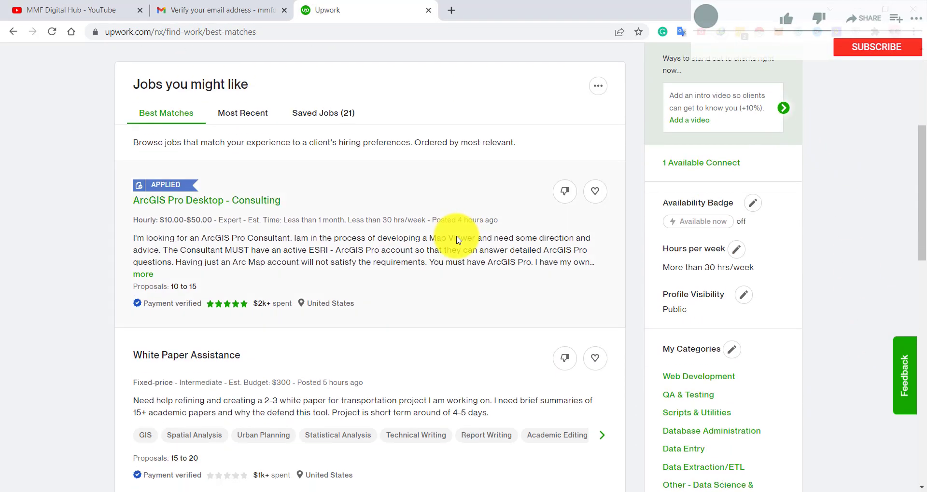
pyautogui.scroll(10, 457, 240)
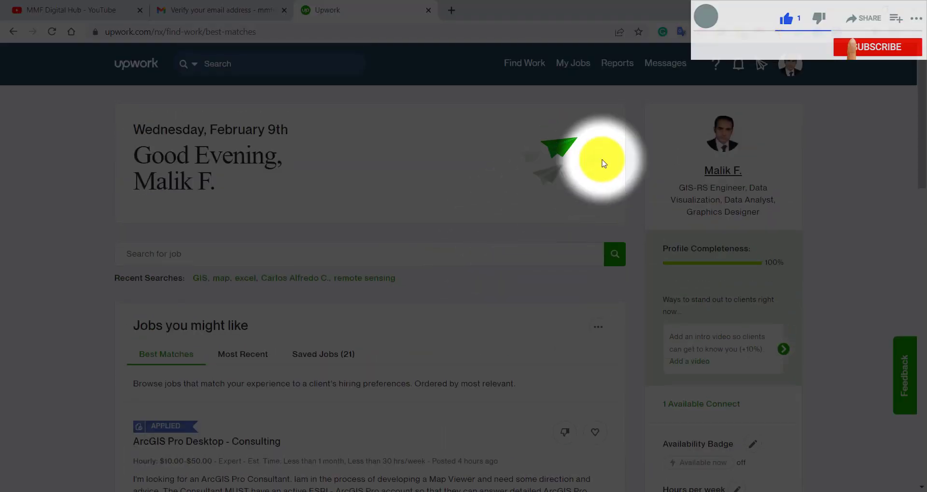
pyautogui.moveTo(524, 63)
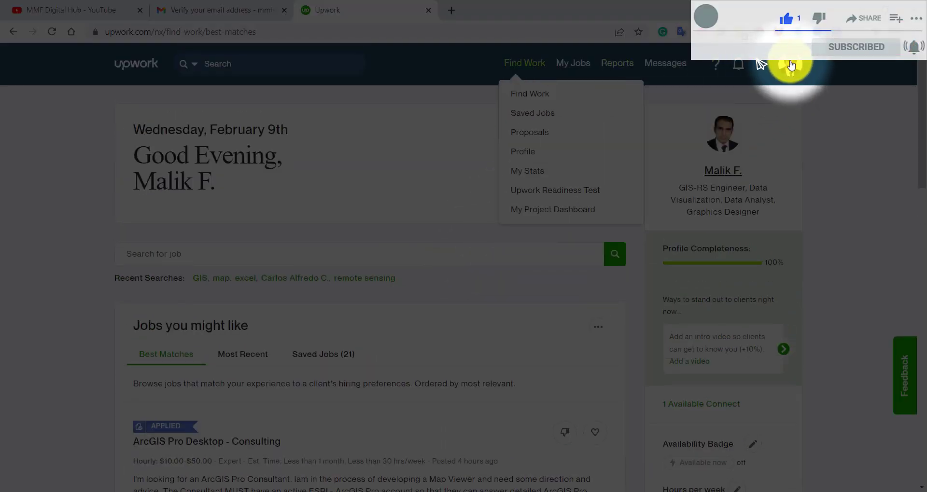
# - Open your $100.00/hr GIS-RS Engineer profile, expand all areas of expertise, and scroll through it
pyautogui.click(532, 153)
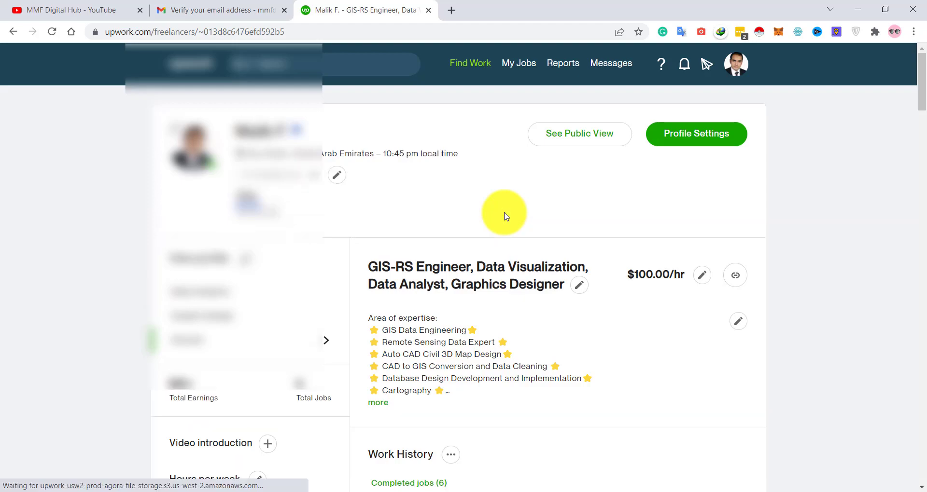
pyautogui.scroll(-1, 505, 213)
pyautogui.scroll(-1, 411, 269)
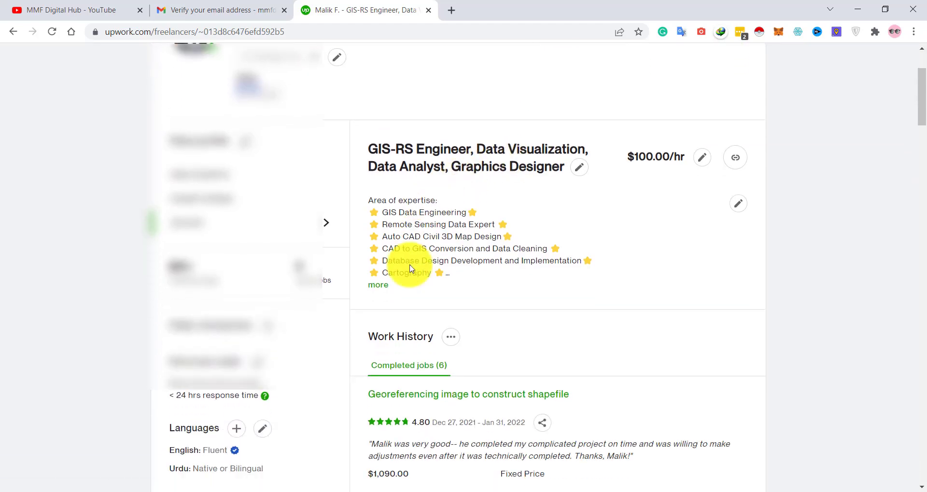
pyautogui.click(378, 284)
pyautogui.scroll(-5, 543, 268)
pyautogui.scroll(-10, 544, 269)
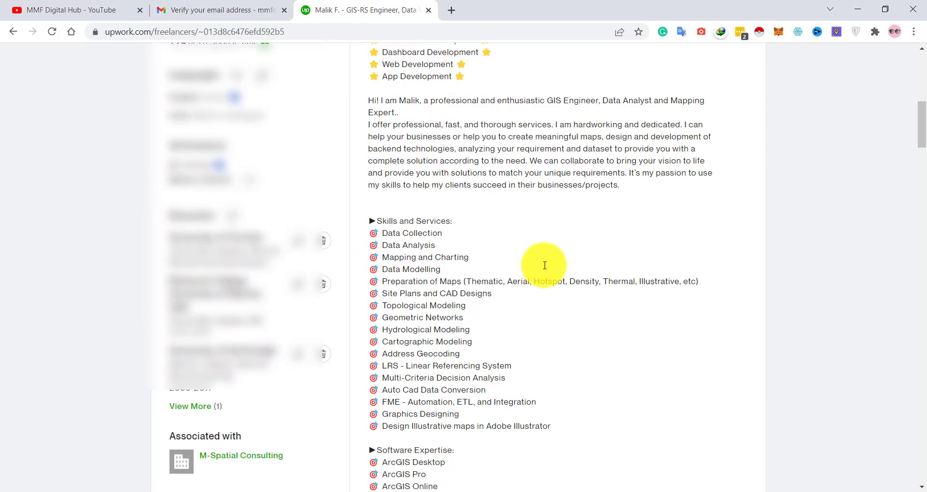
pyautogui.scroll(-20, 544, 269)
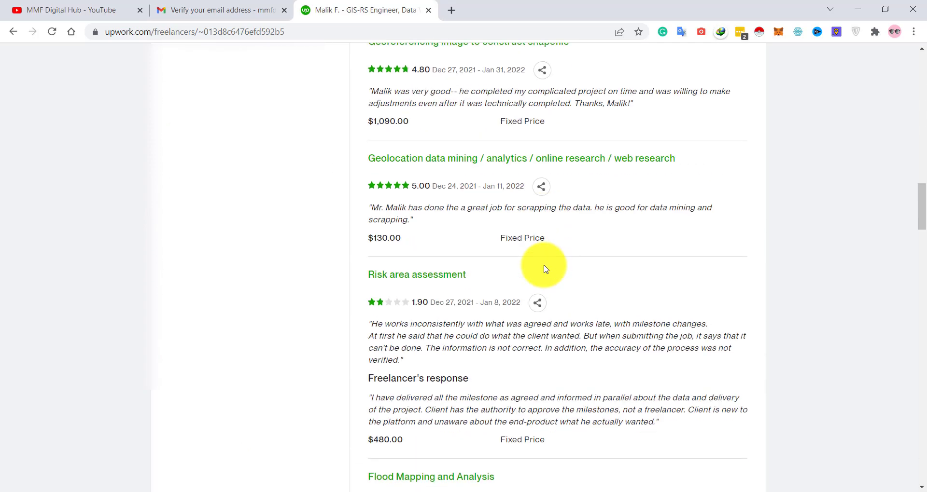
pyautogui.scroll(-16, 544, 265)
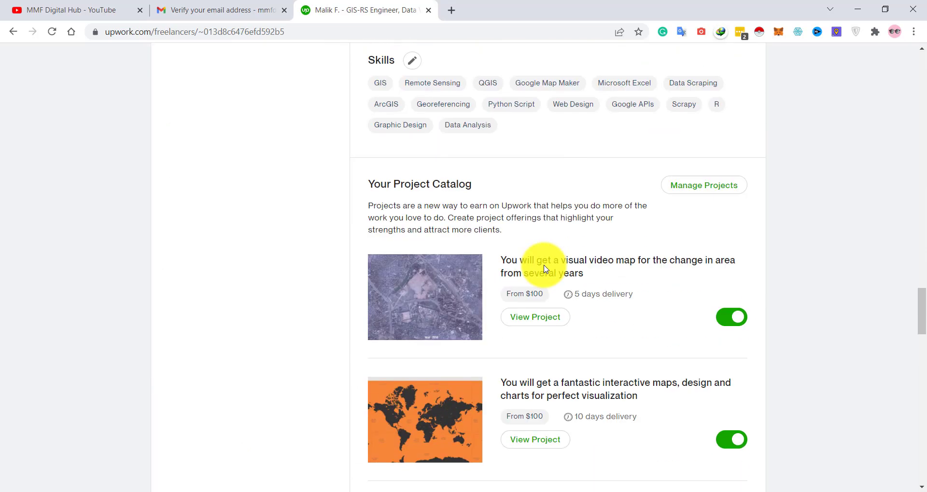
pyautogui.scroll(-20, 544, 266)
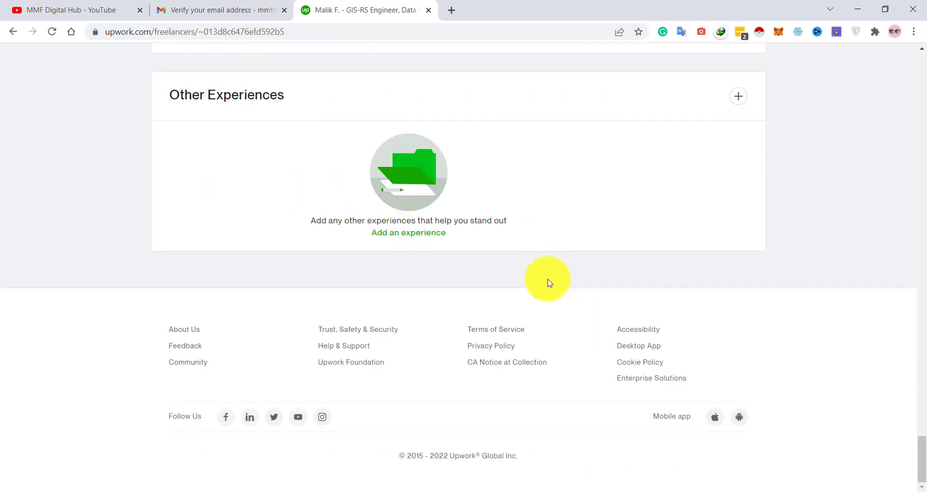
pyautogui.click(629, 491)
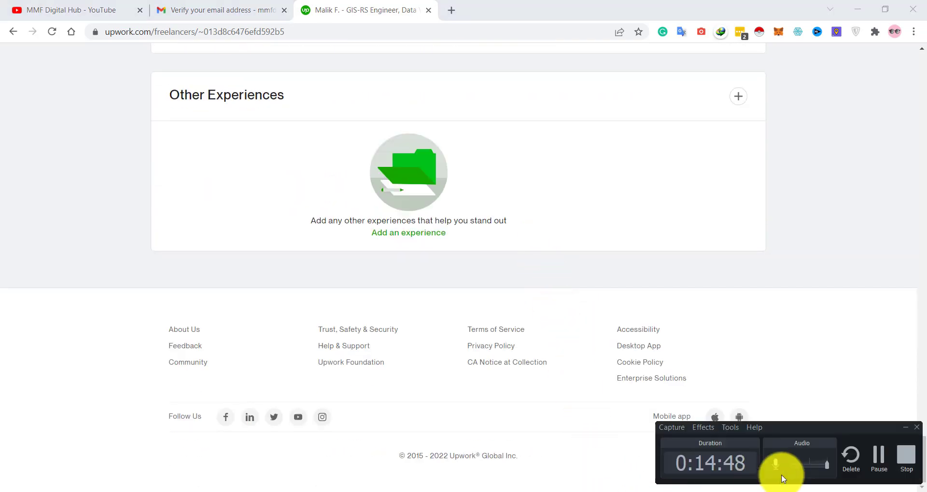
pyautogui.click(879, 456)
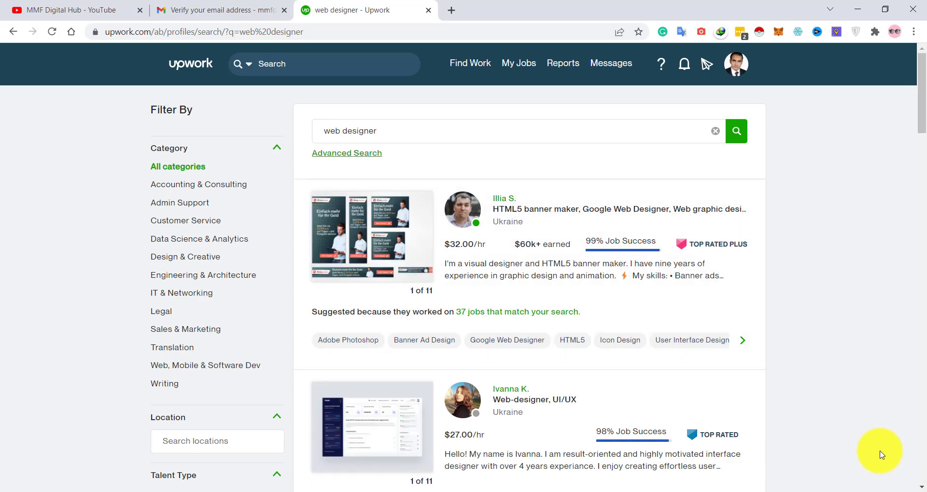
# - Scroll through the 'web designer' talent search results and their rates and job success scores
pyautogui.scroll(-7, 479, 320)
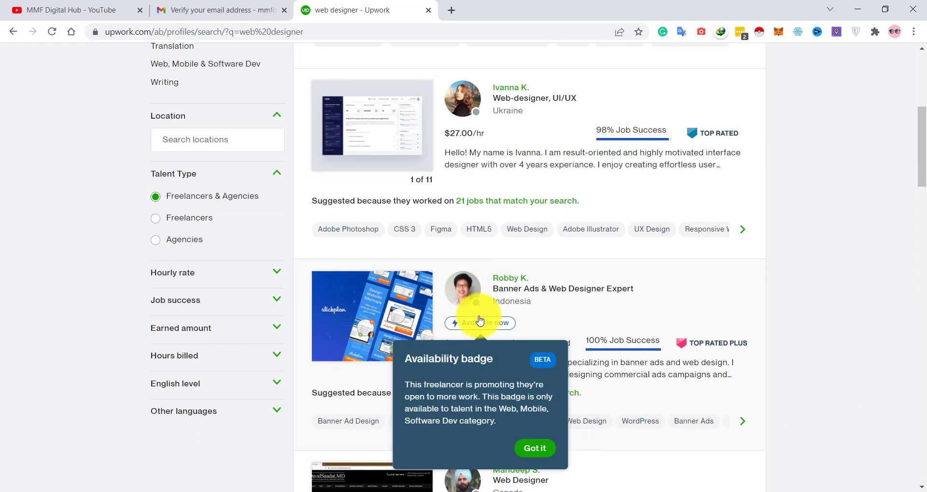
pyautogui.scroll(7, 421, 314)
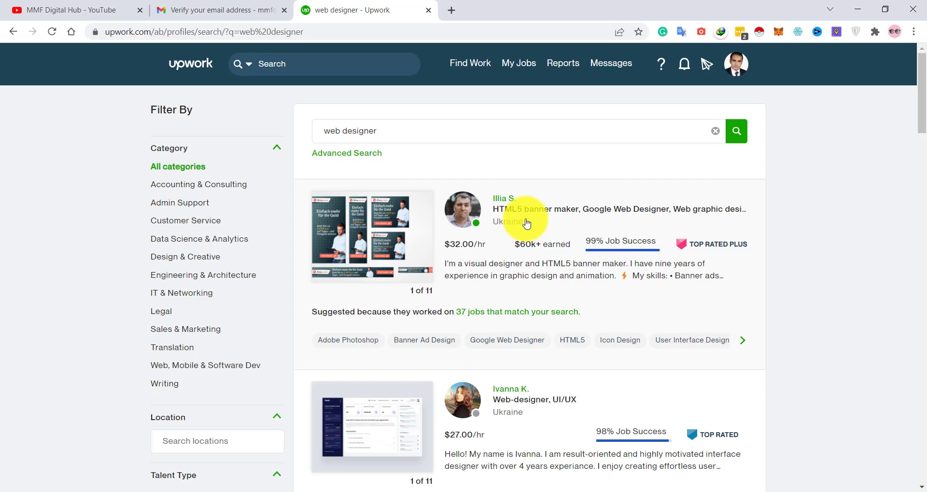
pyautogui.scroll(-10, 527, 236)
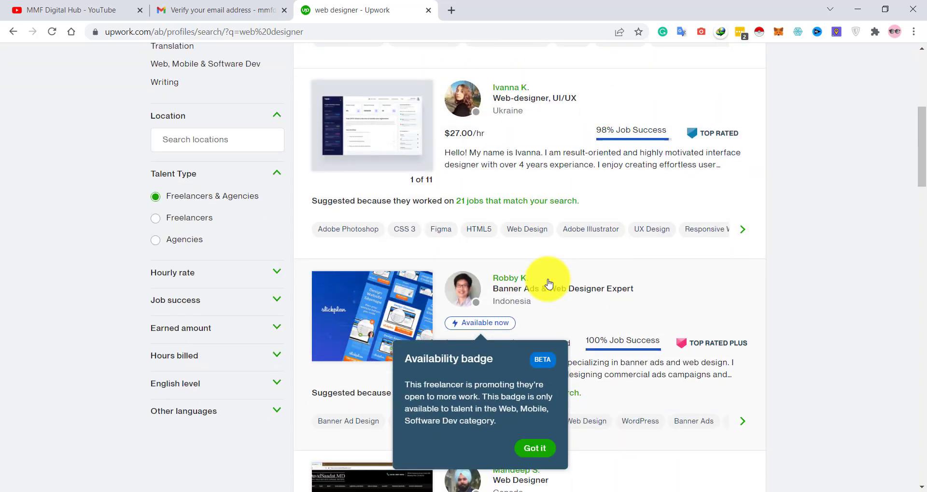
pyautogui.scroll(-6, 548, 285)
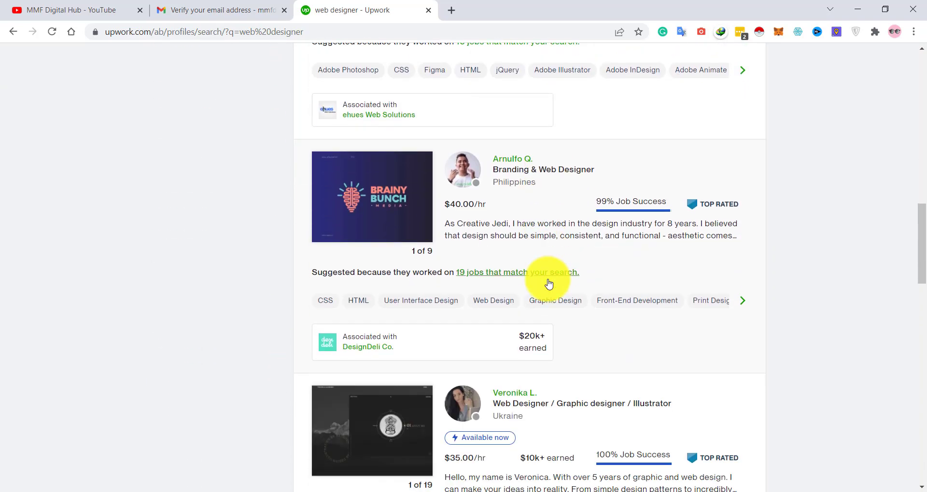
pyautogui.scroll(-7, 588, 337)
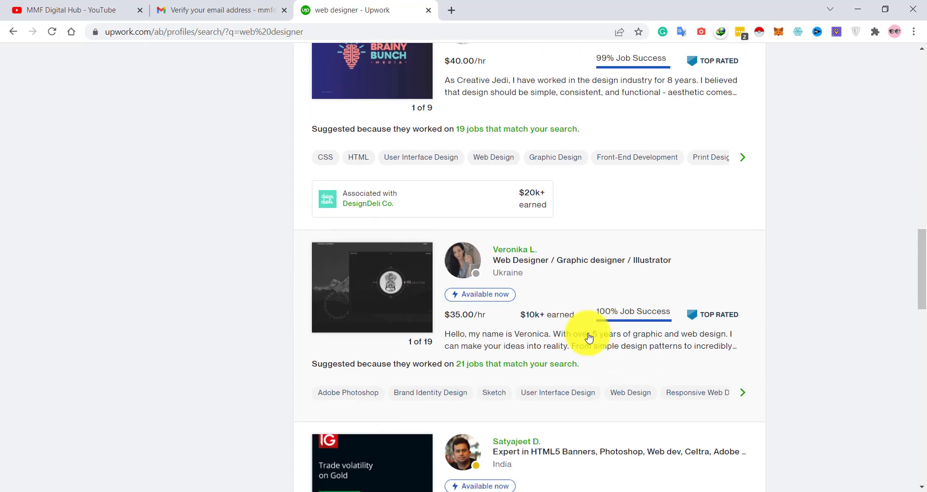
pyautogui.scroll(-3, 589, 338)
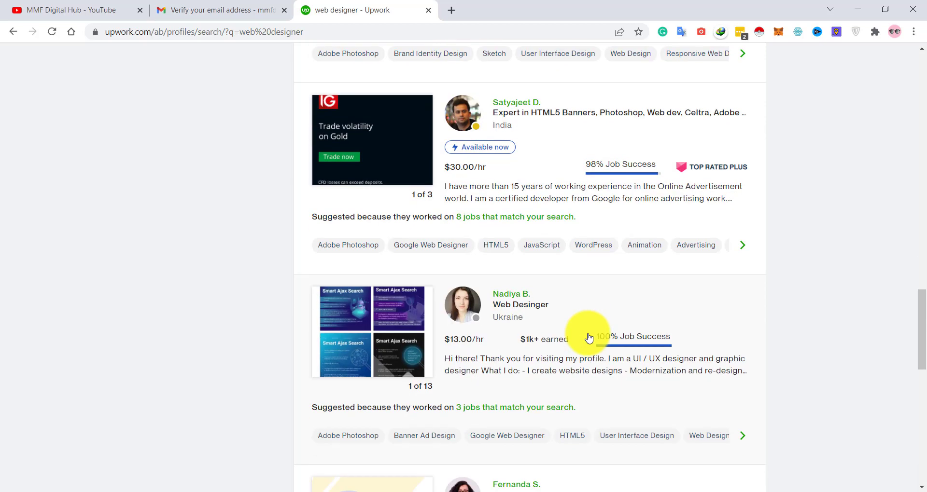
pyautogui.scroll(4, 586, 338)
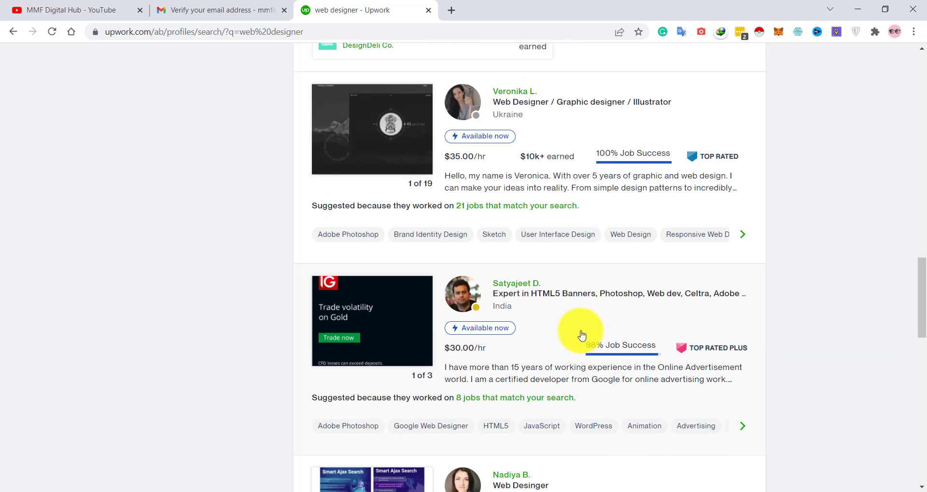
pyautogui.scroll(5, 557, 328)
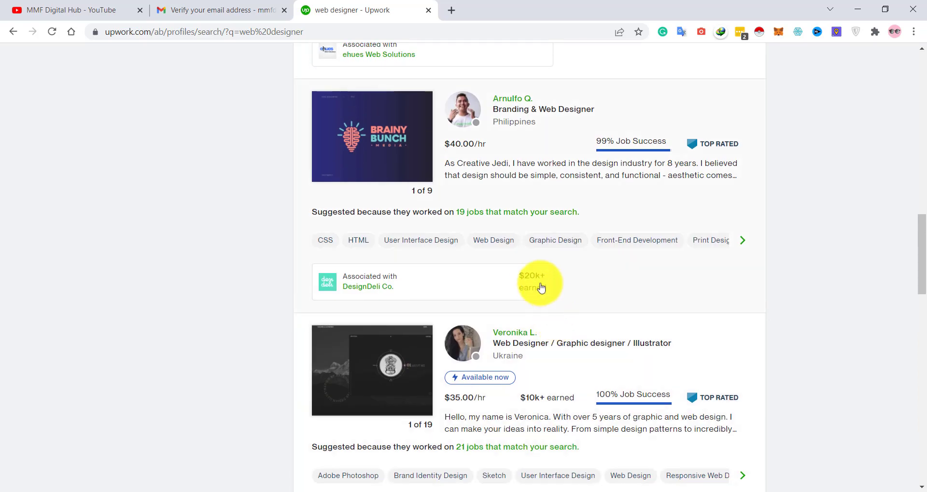
pyautogui.scroll(3, 541, 288)
pyautogui.scroll(6, 525, 253)
pyautogui.scroll(-6, 525, 252)
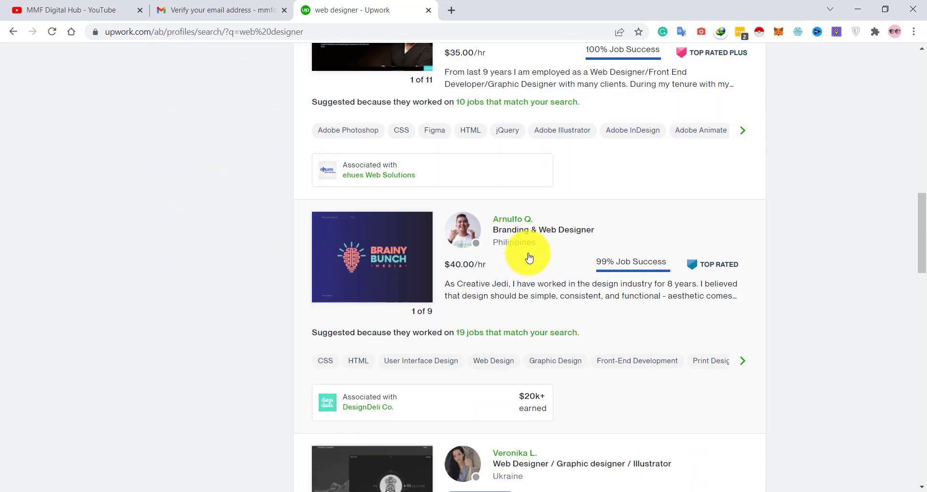
pyautogui.scroll(-20, 529, 257)
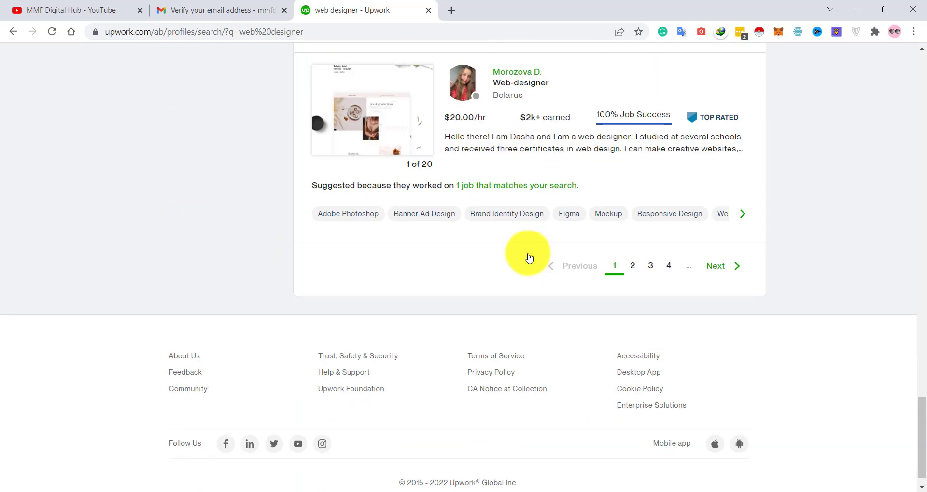
pyautogui.scroll(6, 529, 257)
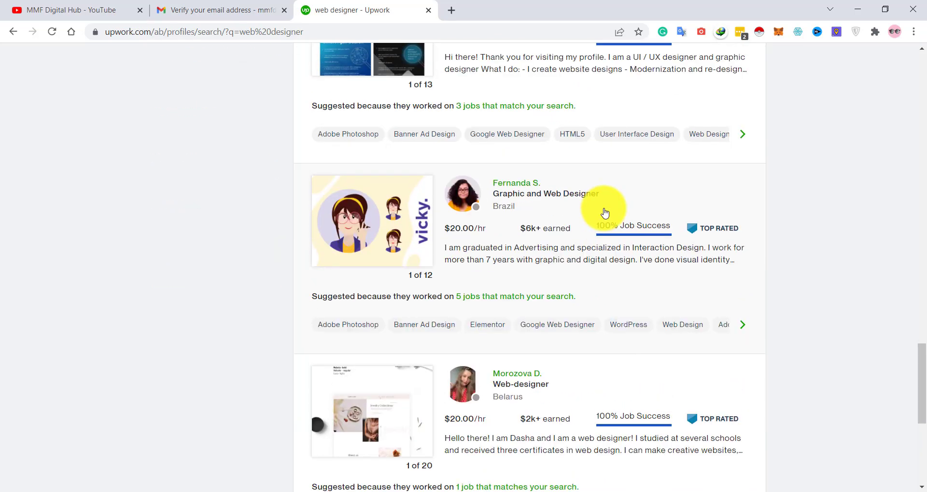
pyautogui.scroll(10, 605, 213)
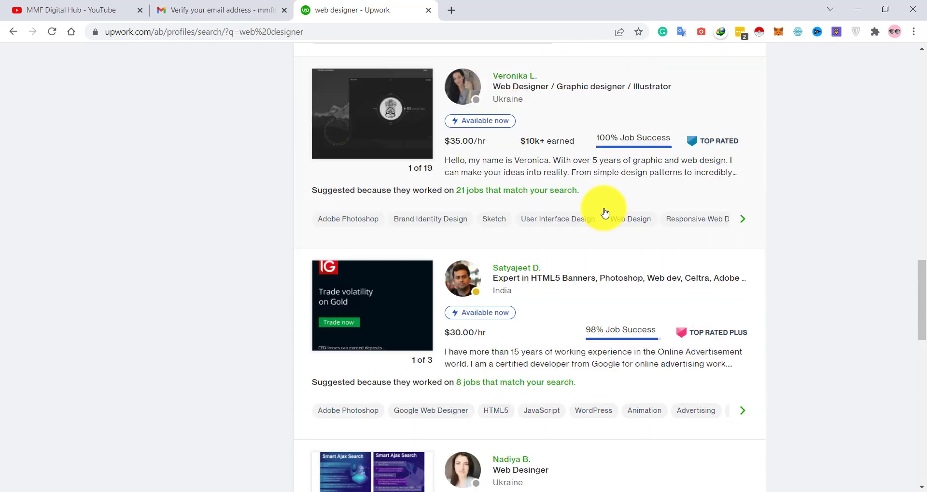
pyautogui.scroll(14, 604, 212)
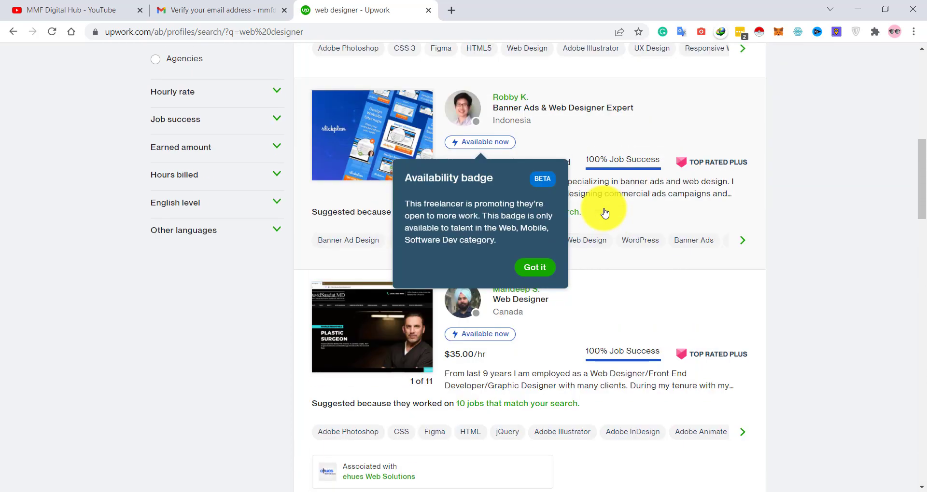
# - Dismiss the availability badge notice and scroll back up to the Web-designer, UI/UX listing
pyautogui.click(536, 268)
pyautogui.scroll(3, 593, 289)
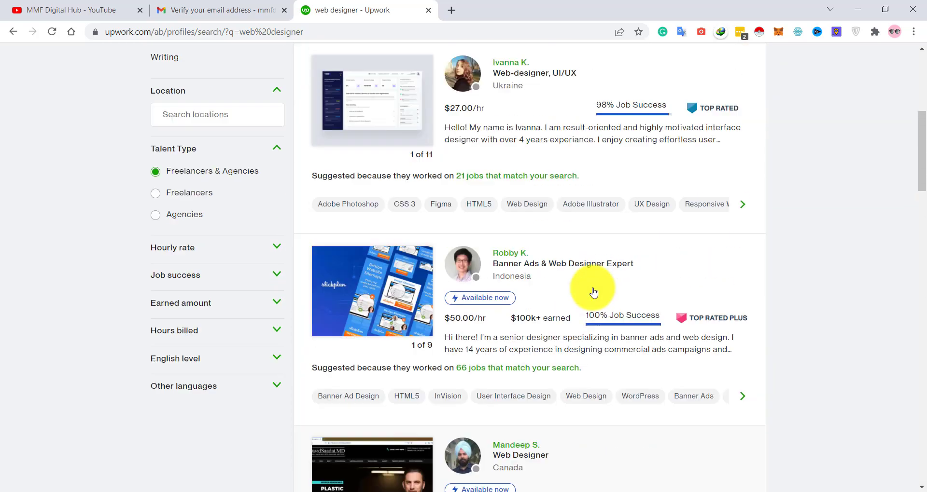
pyautogui.scroll(4, 592, 290)
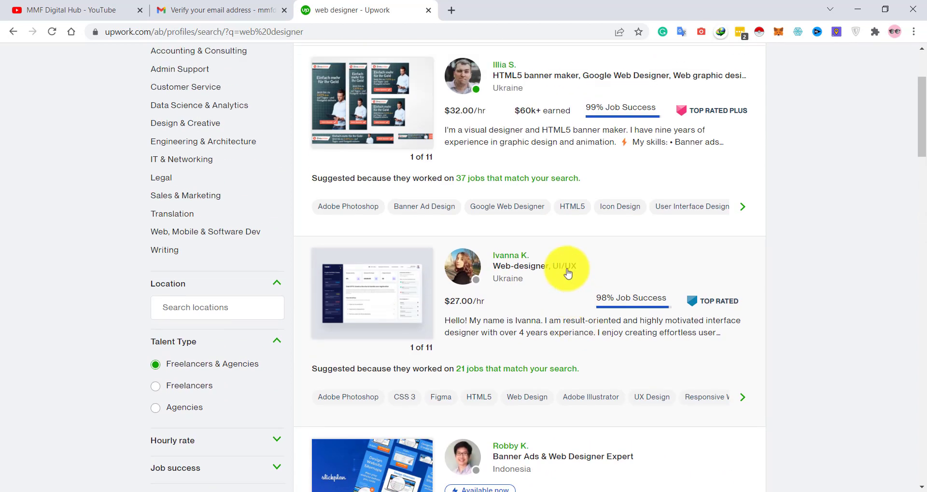
pyautogui.scroll(1, 567, 273)
# - Open the top-rated Web-designer, UI/UX freelancer's profile and expand the full bio
pyautogui.click(562, 268)
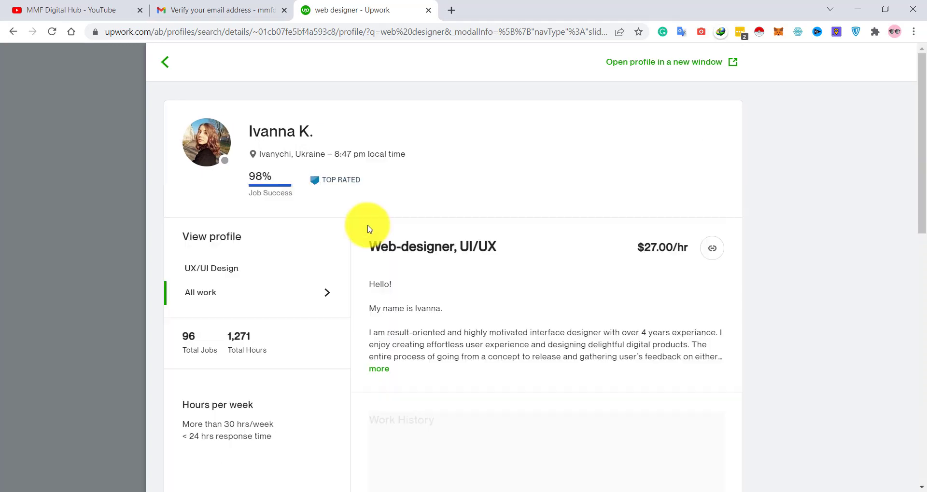
pyautogui.scroll(-1, 368, 228)
pyautogui.scroll(-2, 368, 227)
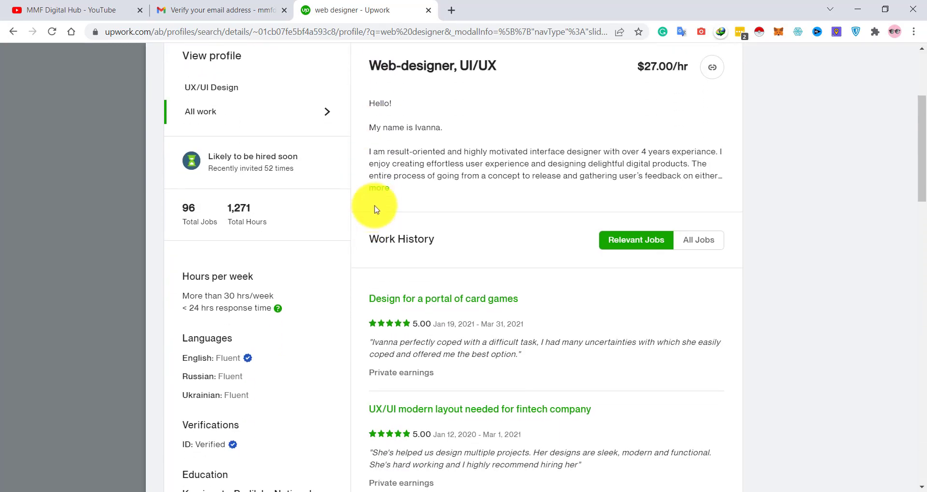
pyautogui.click(380, 190)
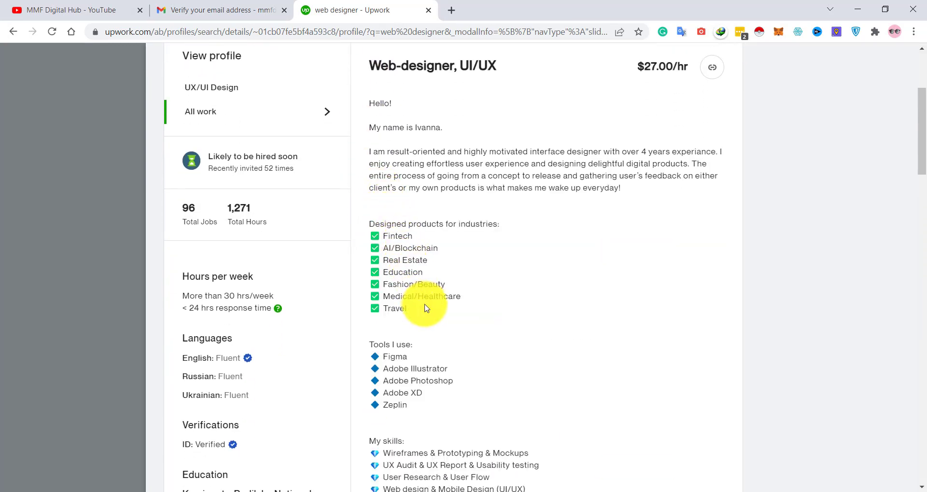
pyautogui.scroll(-5, 424, 308)
pyautogui.scroll(3, 425, 308)
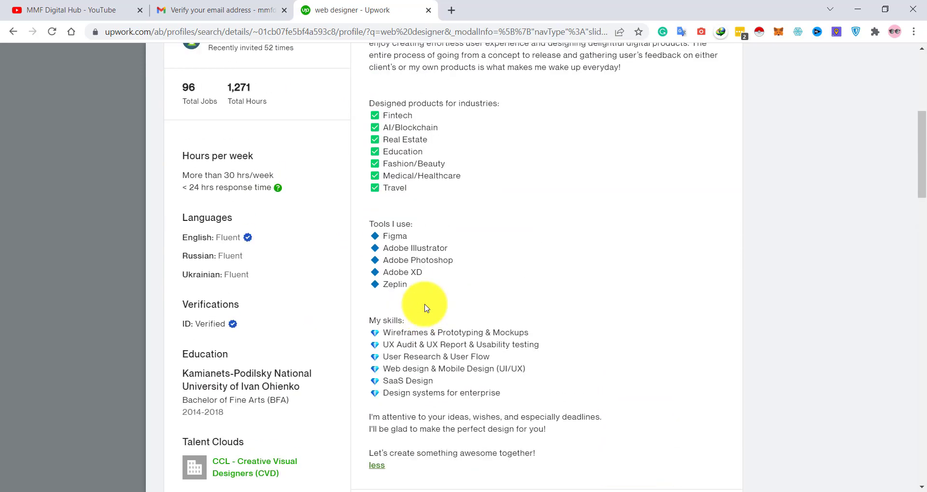
pyautogui.scroll(6, 425, 308)
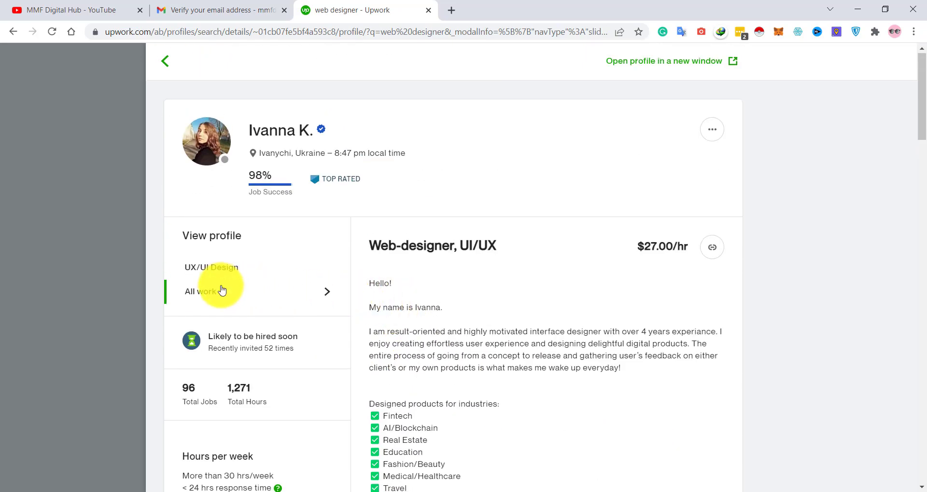
pyautogui.scroll(-12, 222, 290)
pyautogui.scroll(10, 222, 289)
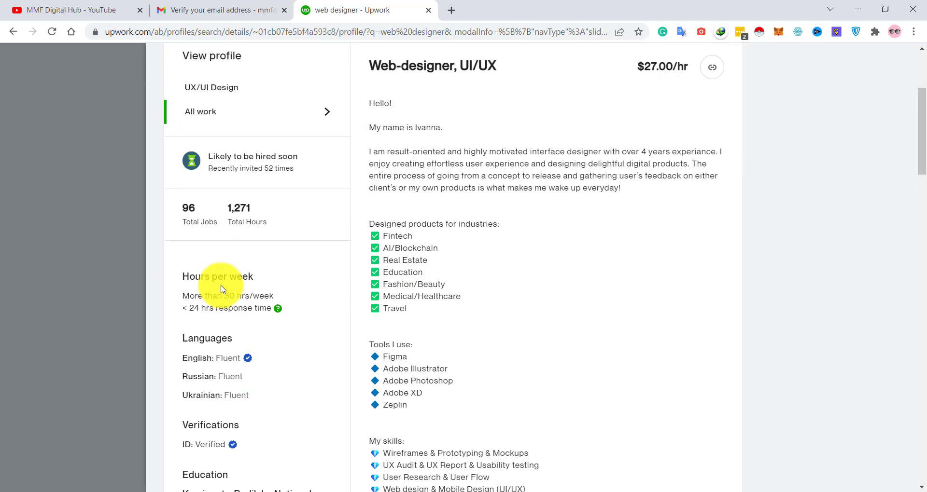
pyautogui.scroll(3, 222, 289)
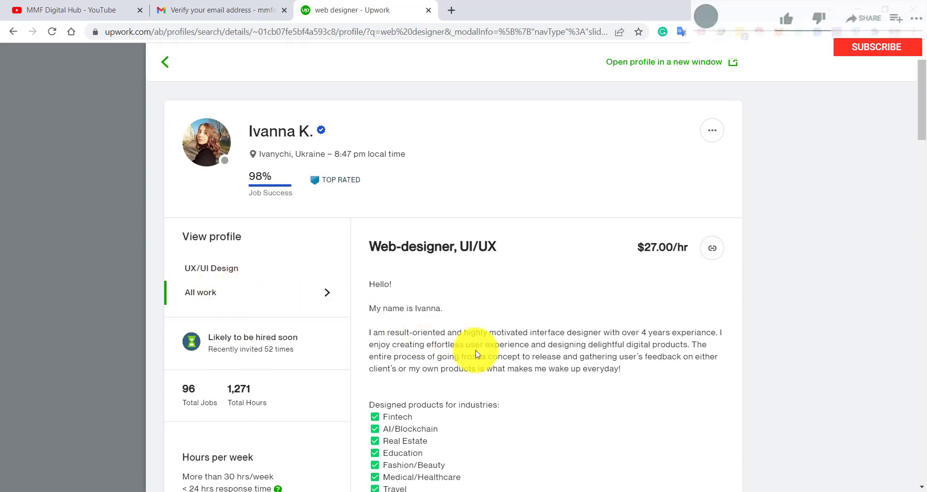
# - Scroll through the profile's work history reviews, portfolio, skills and employment history
pyautogui.scroll(-15, 596, 384)
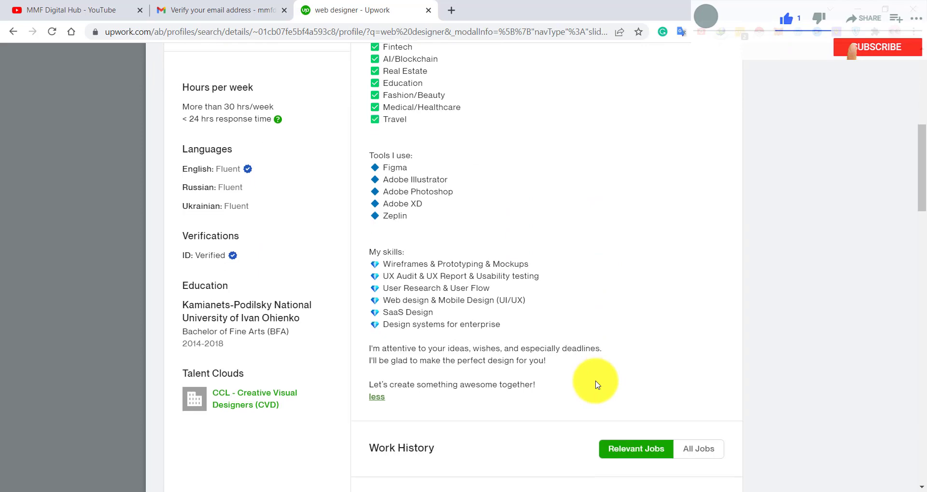
pyautogui.scroll(4, 597, 385)
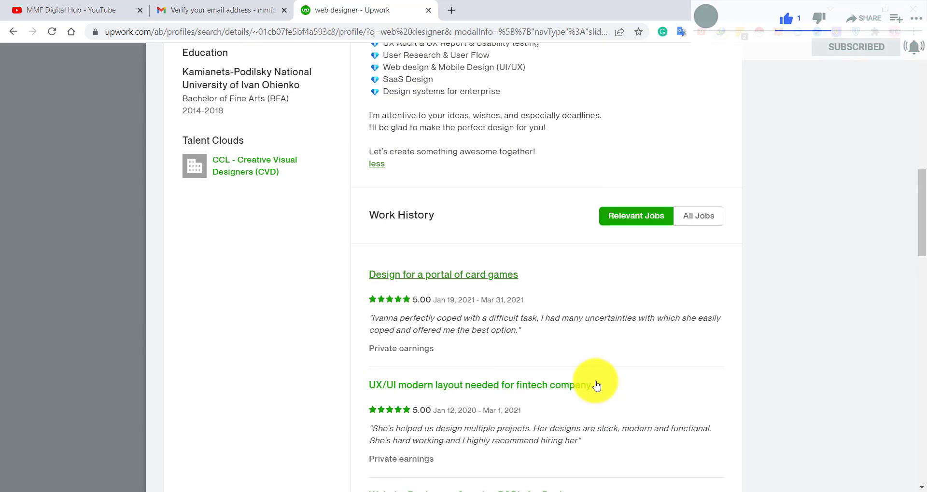
pyautogui.scroll(-1, 597, 385)
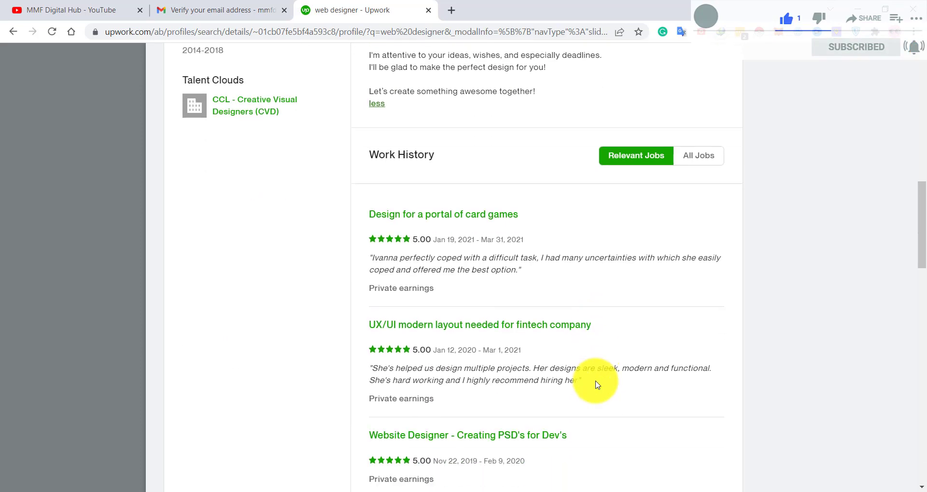
pyautogui.scroll(-2, 597, 385)
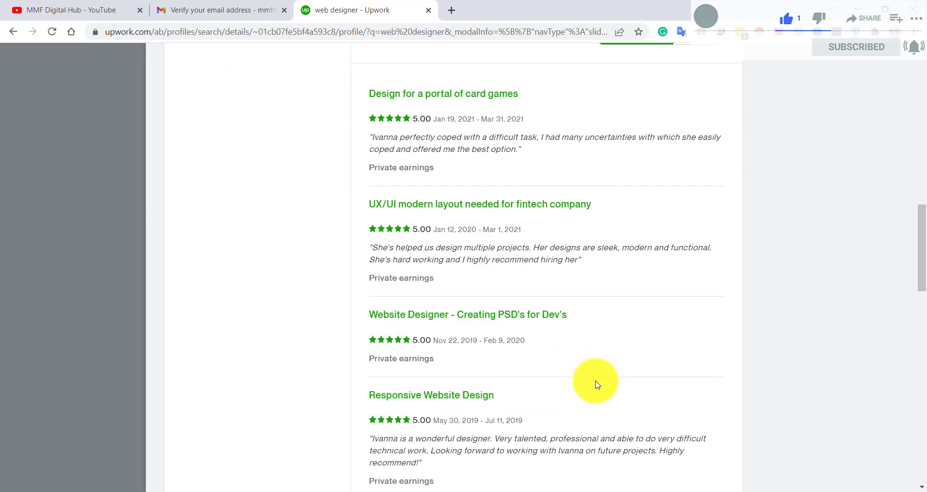
pyautogui.scroll(-4, 596, 385)
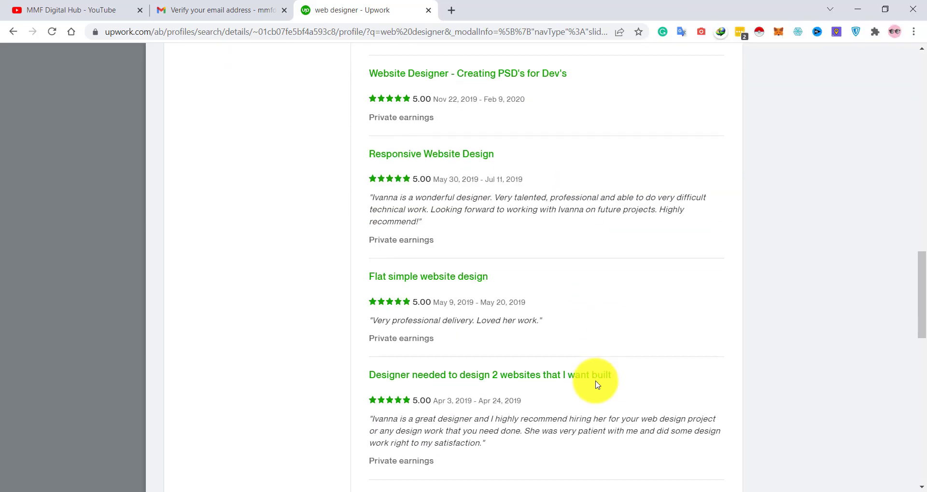
pyautogui.scroll(-6, 551, 367)
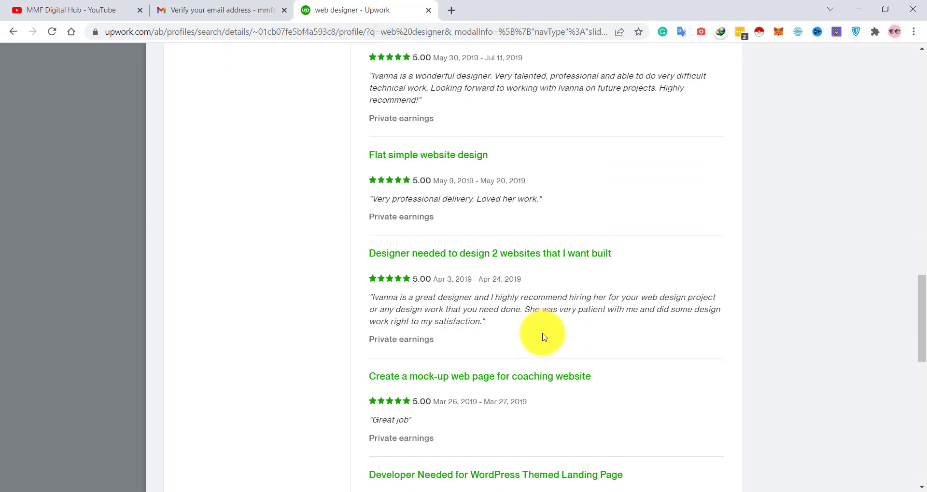
pyautogui.scroll(12, 542, 337)
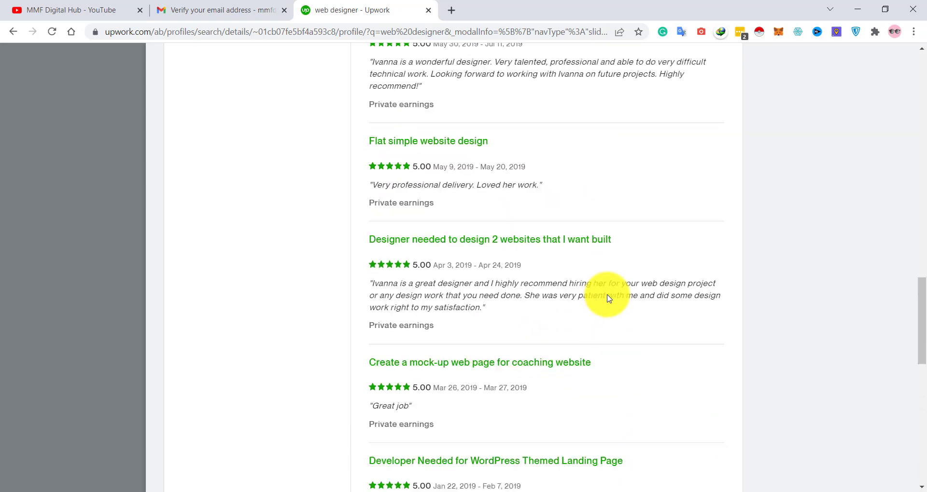
pyautogui.scroll(12, 609, 298)
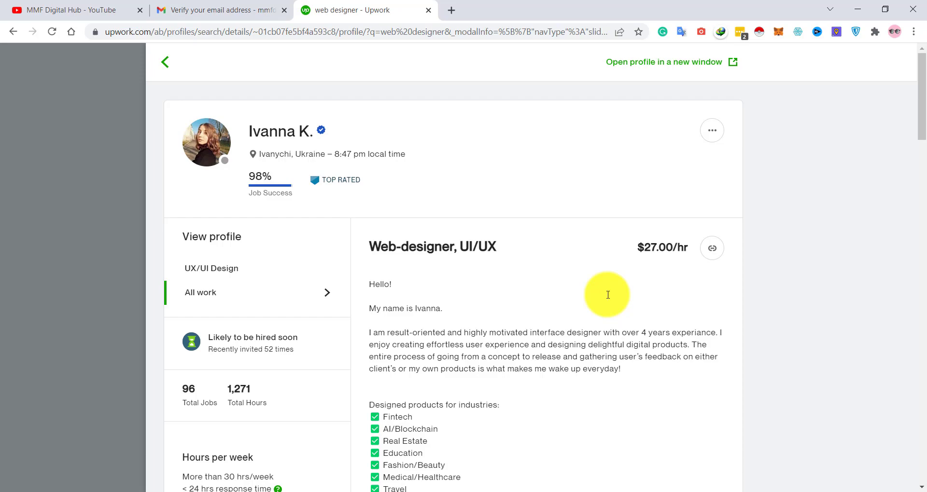
pyautogui.scroll(-1, 507, 277)
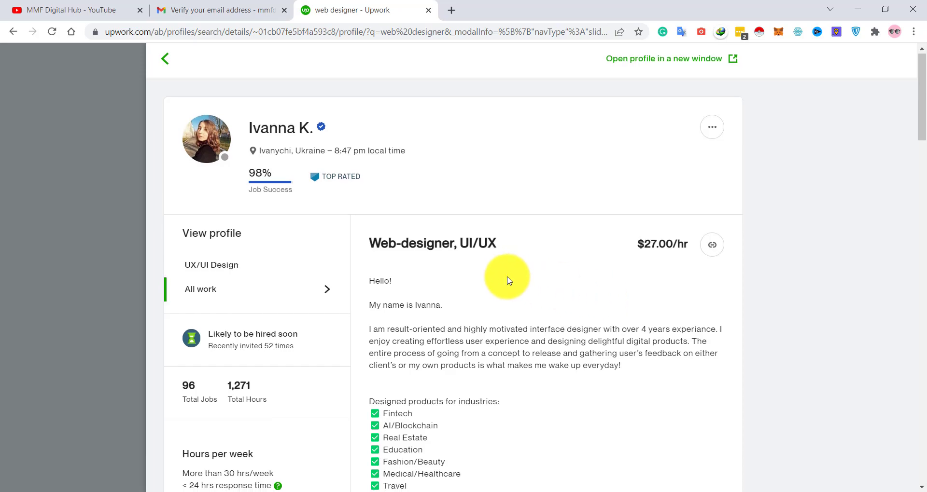
pyautogui.scroll(-20, 508, 280)
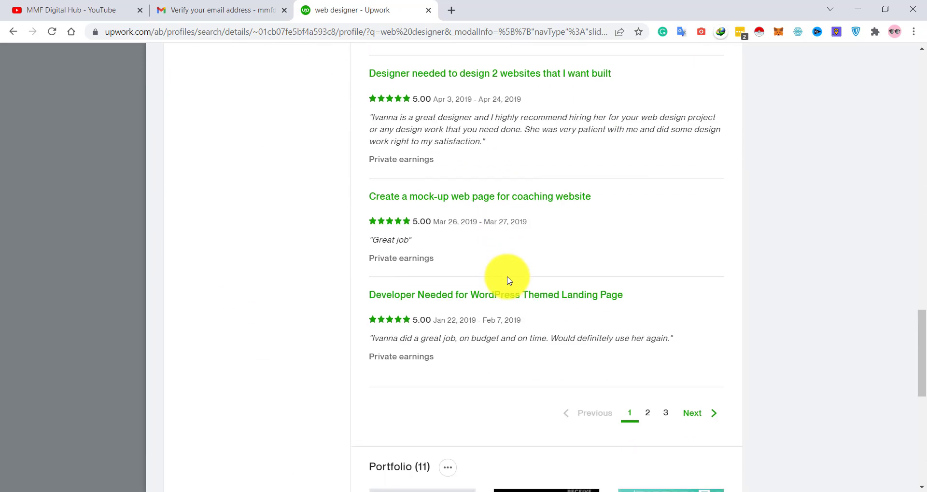
pyautogui.scroll(-8, 507, 279)
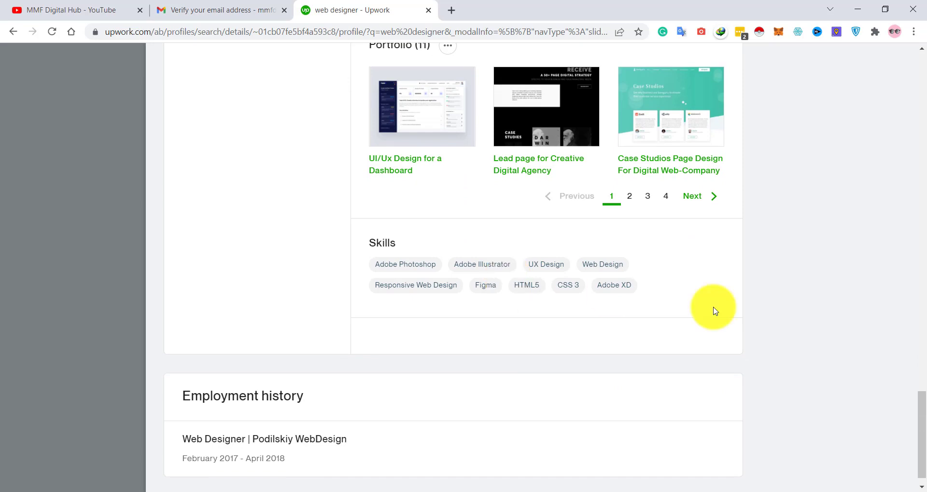
pyautogui.scroll(-1, 715, 311)
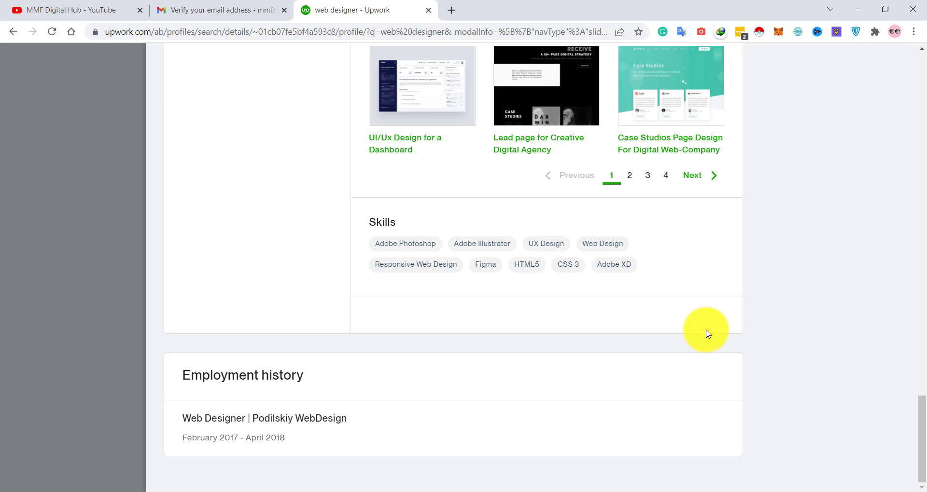
pyautogui.click(622, 491)
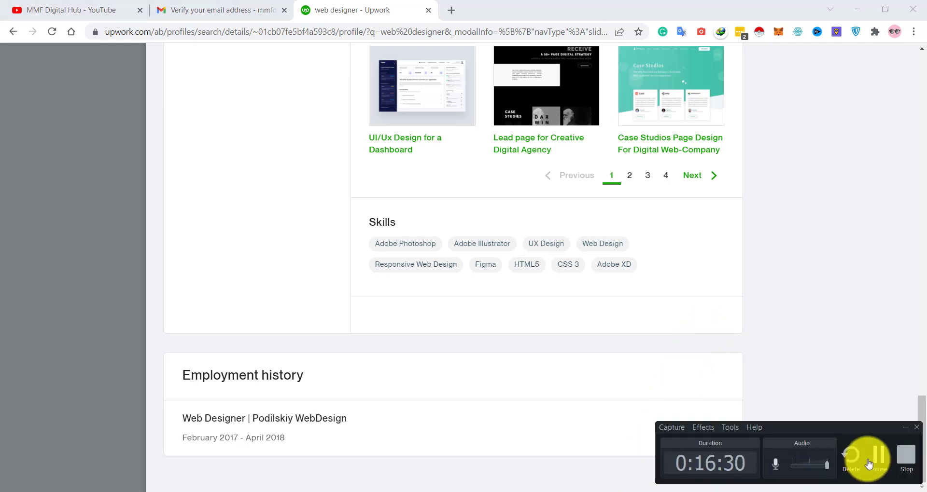
pyautogui.click(903, 453)
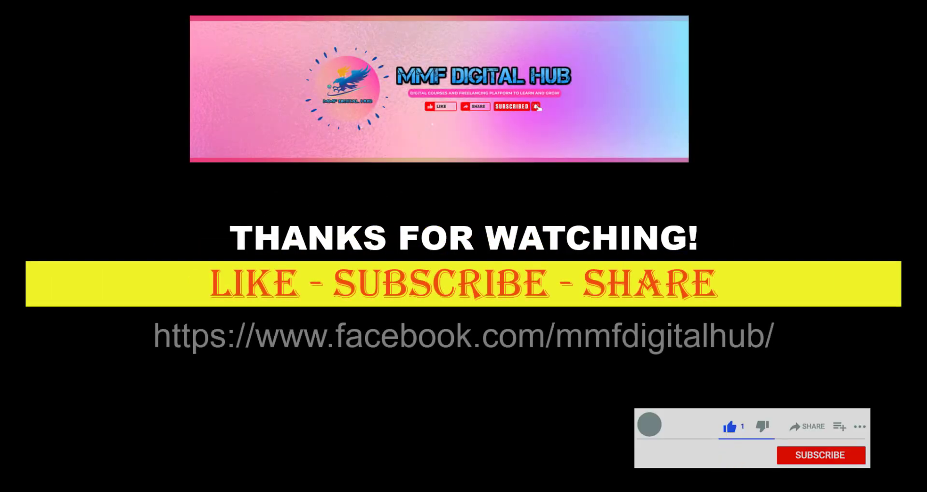